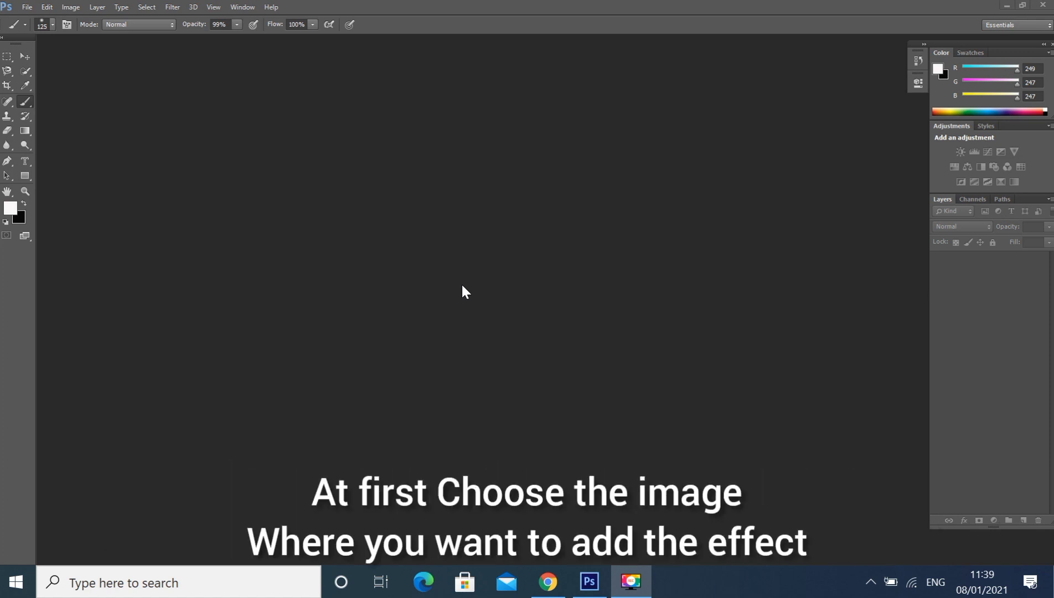
Open the mountain lake photo Untitled-1.jpg and the sunset photo sunset-sun-sea-golden.jpg.
{"action": "double_click", "coordinate": [461, 283]}
{"action": "double_click", "coordinate": [547, 287]}
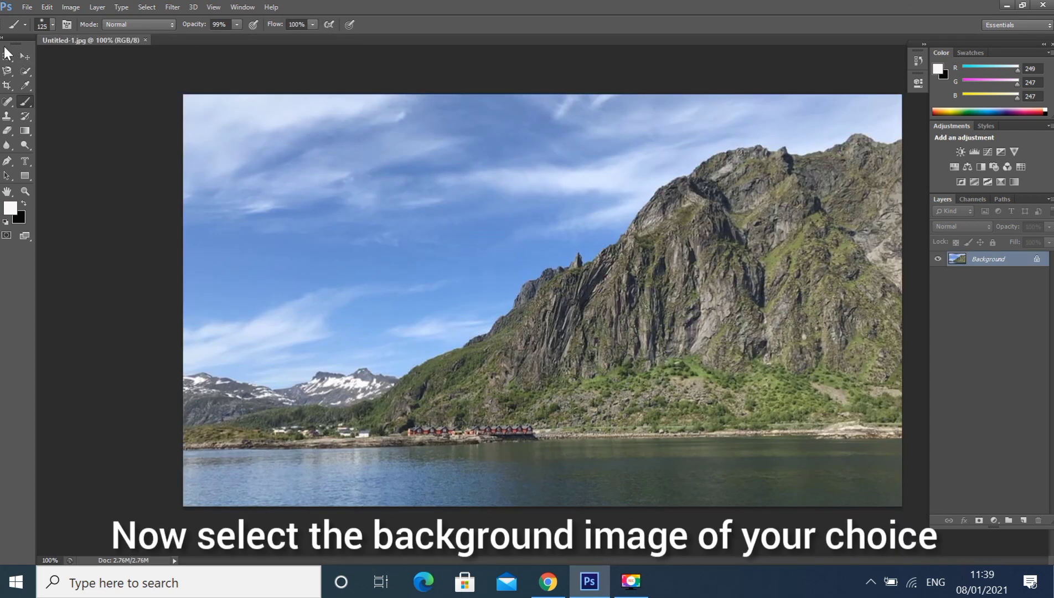
{"action": "left_click", "coordinate": [24, 56]}
{"action": "left_click", "coordinate": [33, 10]}
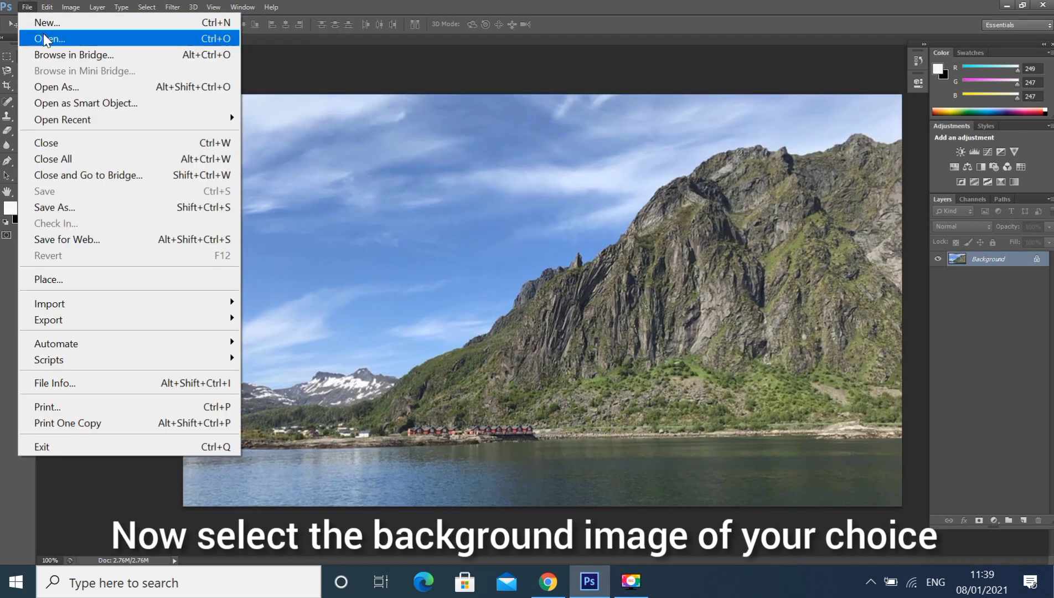
{"action": "left_click", "coordinate": [44, 36]}
{"action": "double_click", "coordinate": [408, 293]}
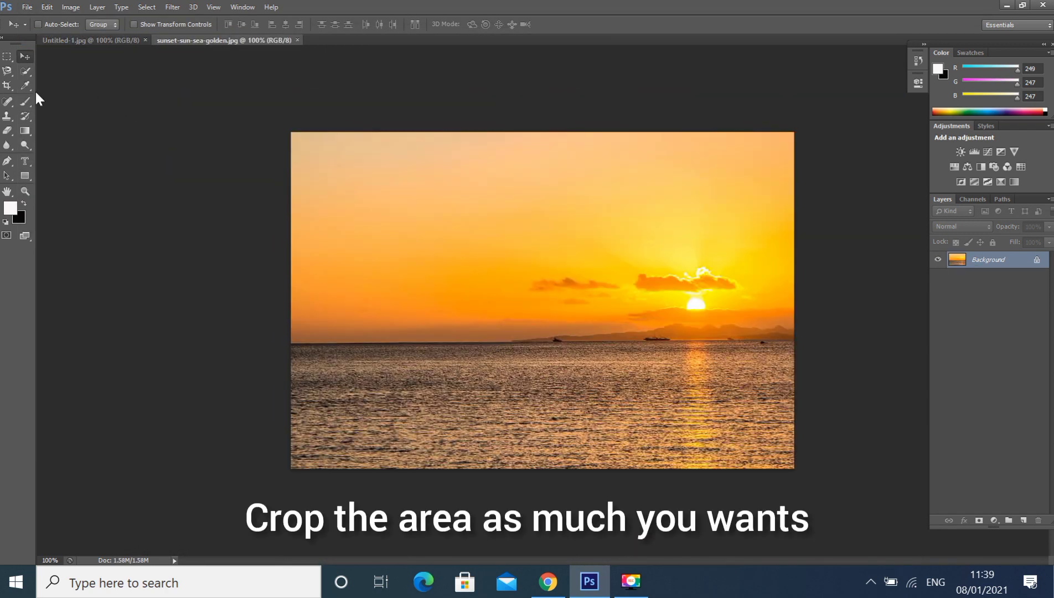
Copy the sky above the horizon from the sunset photo with a rectangular selection and paste it into Untitled-1.jpg.
{"action": "left_click", "coordinate": [6, 58]}
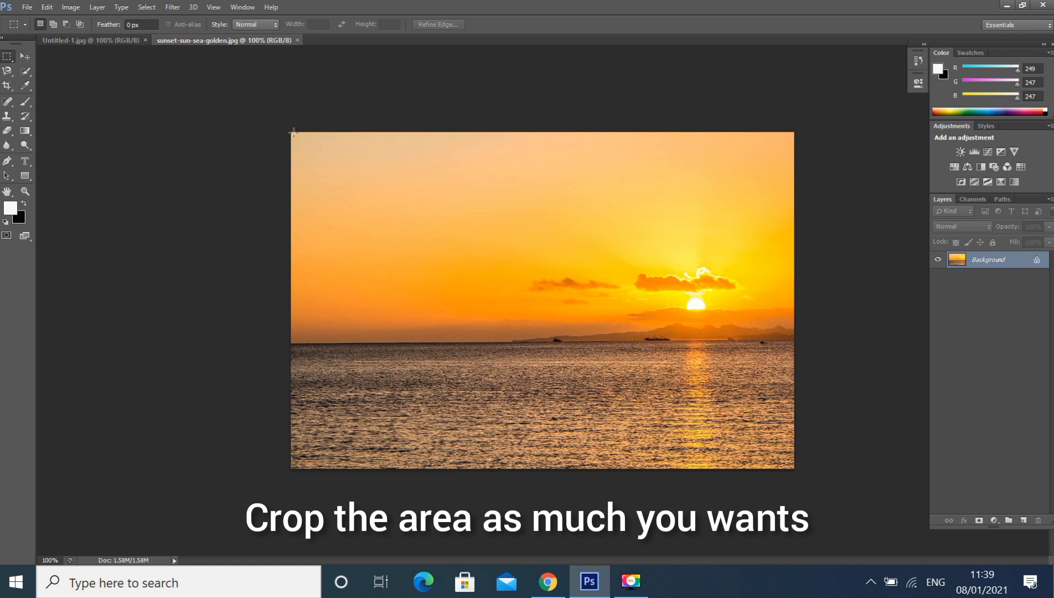
{"action": "left_click_drag", "start_coordinate": [293, 131], "coordinate": [800, 332]}
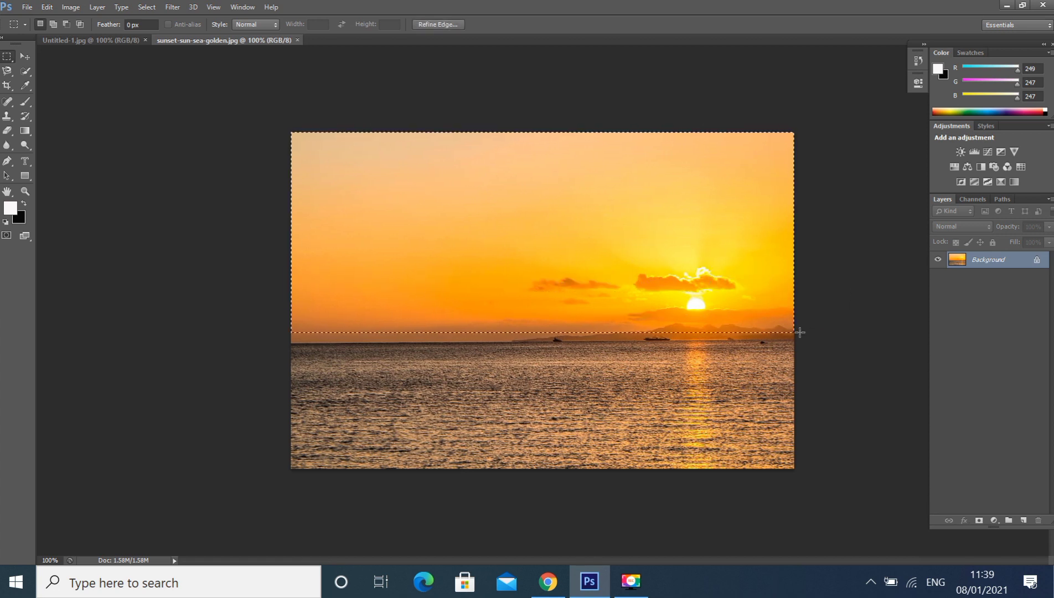
{"action": "left_click", "coordinate": [50, 41]}
{"action": "key", "text": "ctrl+v"}
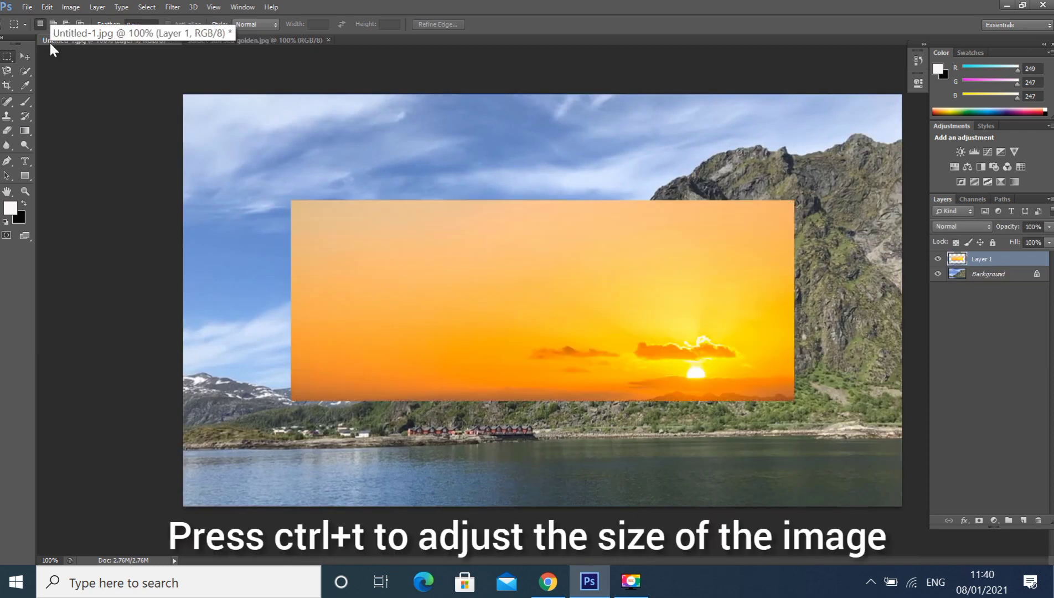
Scale the pasted sky to about 143% width and 164% height so it covers the photo down to the shoreline.
{"action": "key", "text": "ctrl+t"}
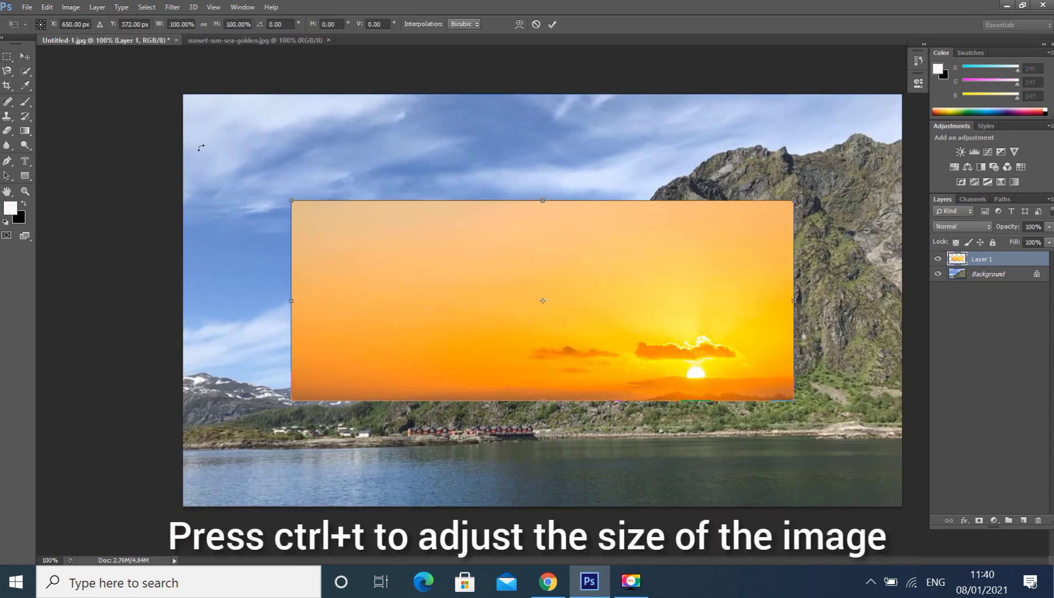
{"action": "left_click_drag", "start_coordinate": [287, 196], "coordinate": [180, 89]}
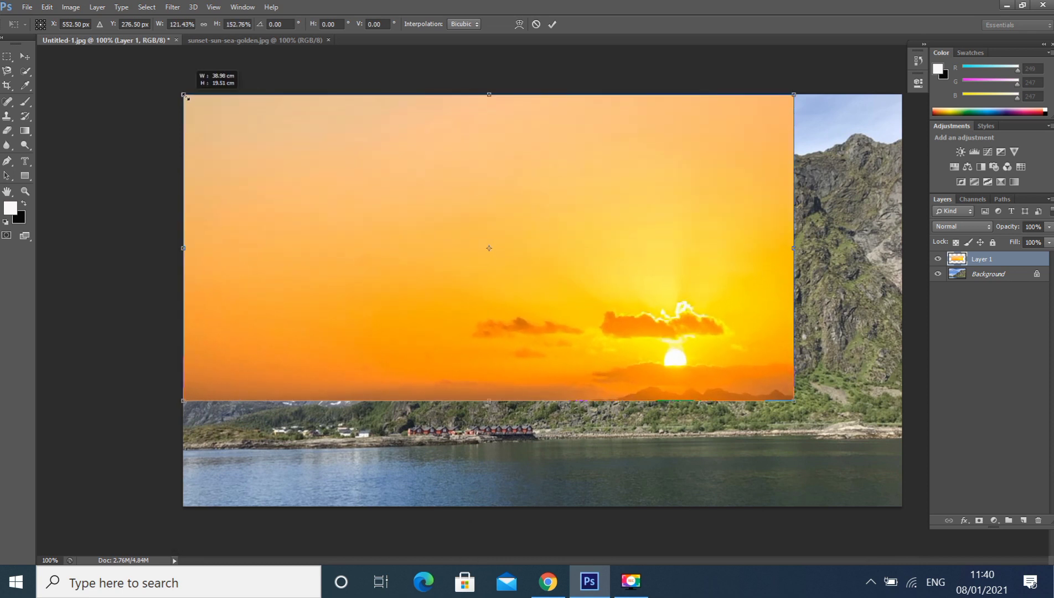
{"action": "left_click_drag", "start_coordinate": [791, 399], "coordinate": [903, 421]}
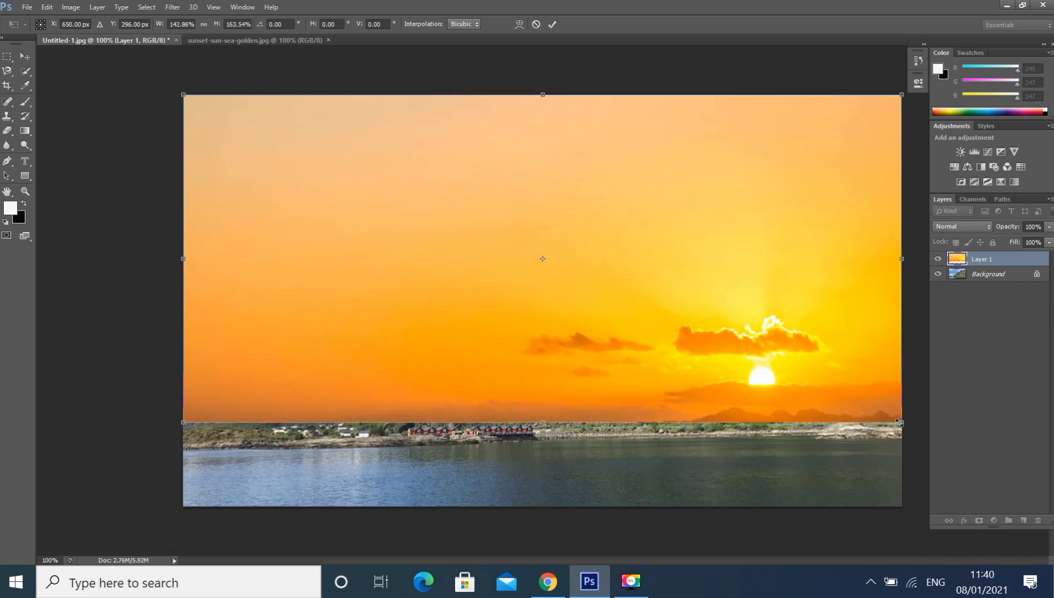
{"action": "key", "text": "Return"}
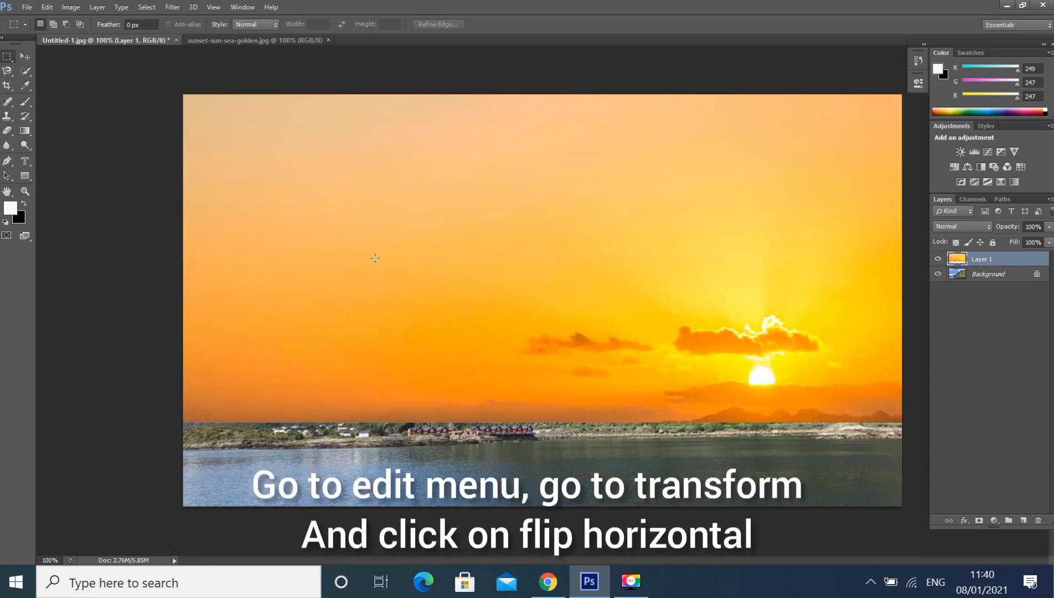
Flip the sky on Layer 1 horizontally.
{"action": "left_click", "coordinate": [52, 5]}
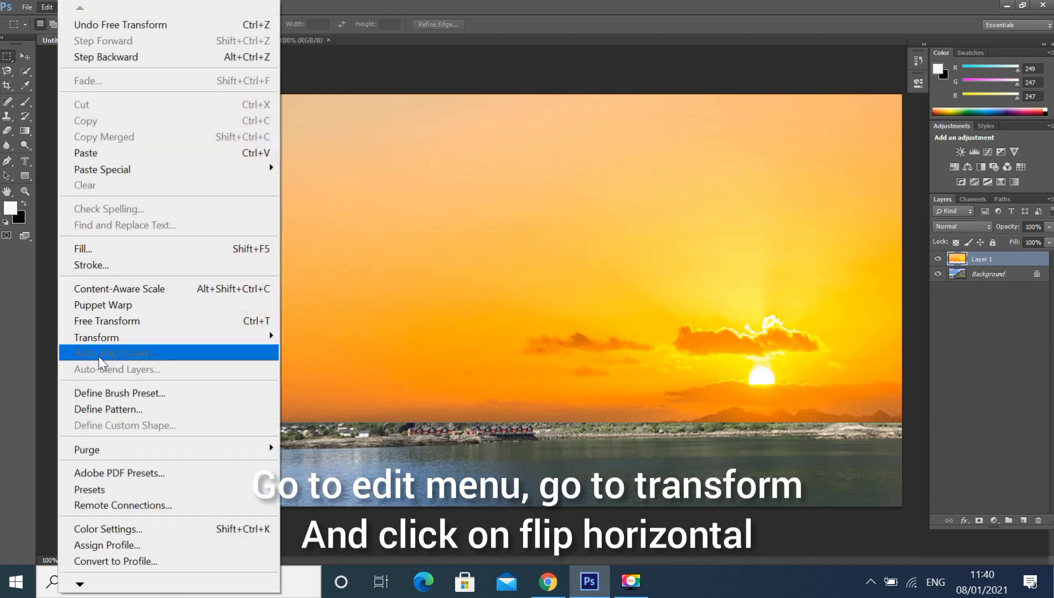
{"action": "mouse_move", "coordinate": [105, 339]}
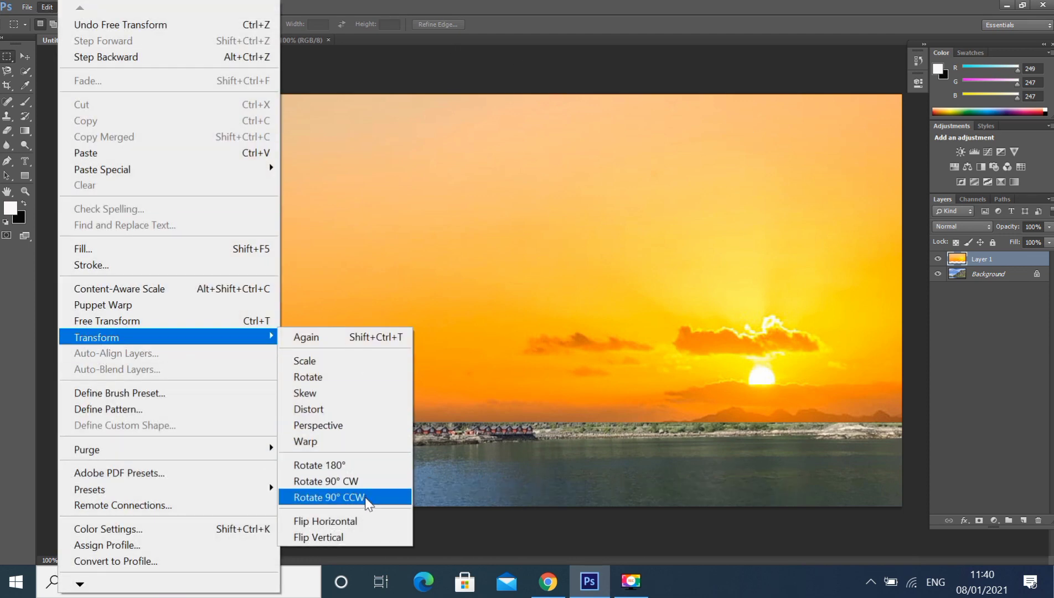
{"action": "left_click", "coordinate": [364, 521]}
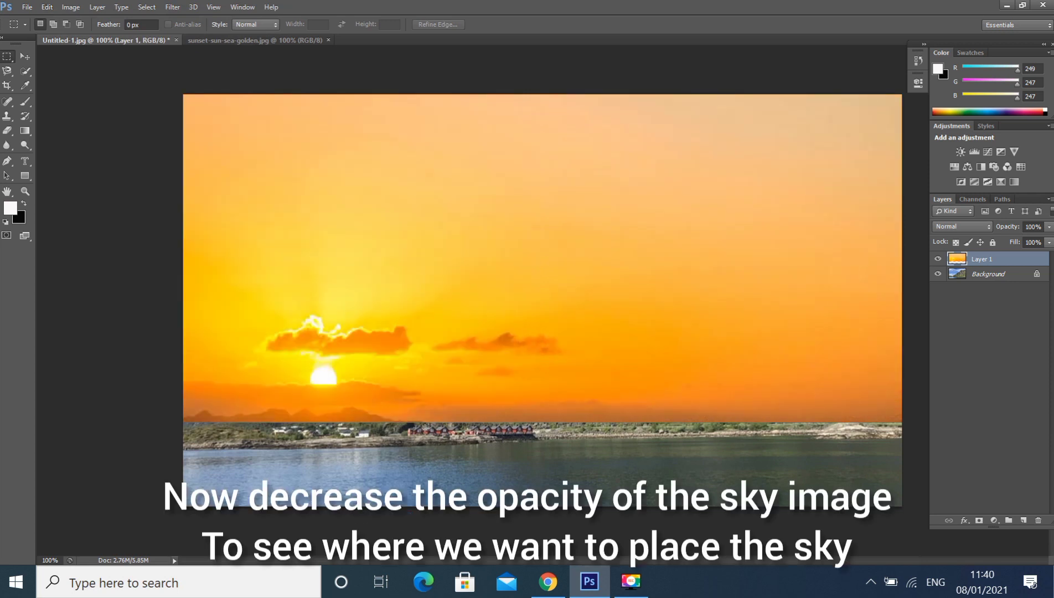
Lower Layer 1's opacity to 35%, and widen the sky to about 110%, placing its sun over the snowy peaks.
{"action": "left_click", "coordinate": [1047, 227]}
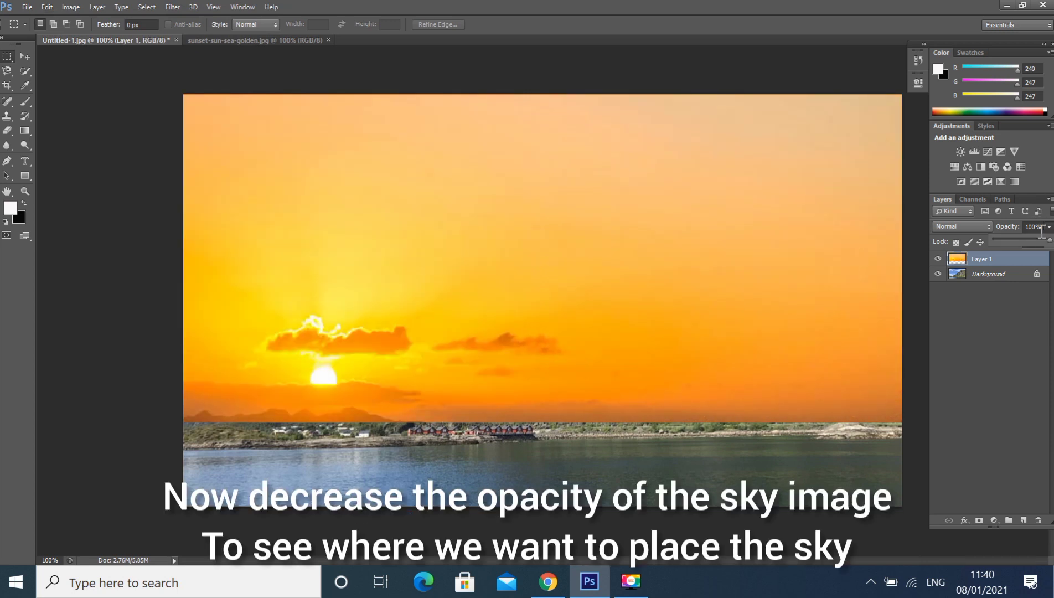
{"action": "left_click_drag", "start_coordinate": [1038, 245], "coordinate": [1014, 240]}
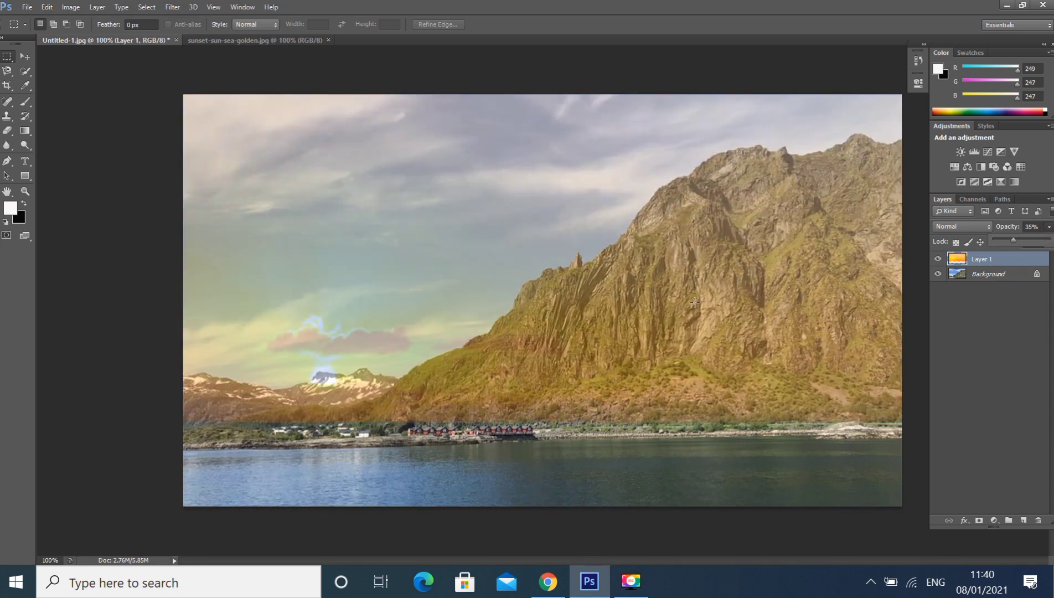
{"action": "key", "text": "ctrl+t"}
{"action": "left_click_drag", "start_coordinate": [634, 320], "coordinate": [593, 319]}
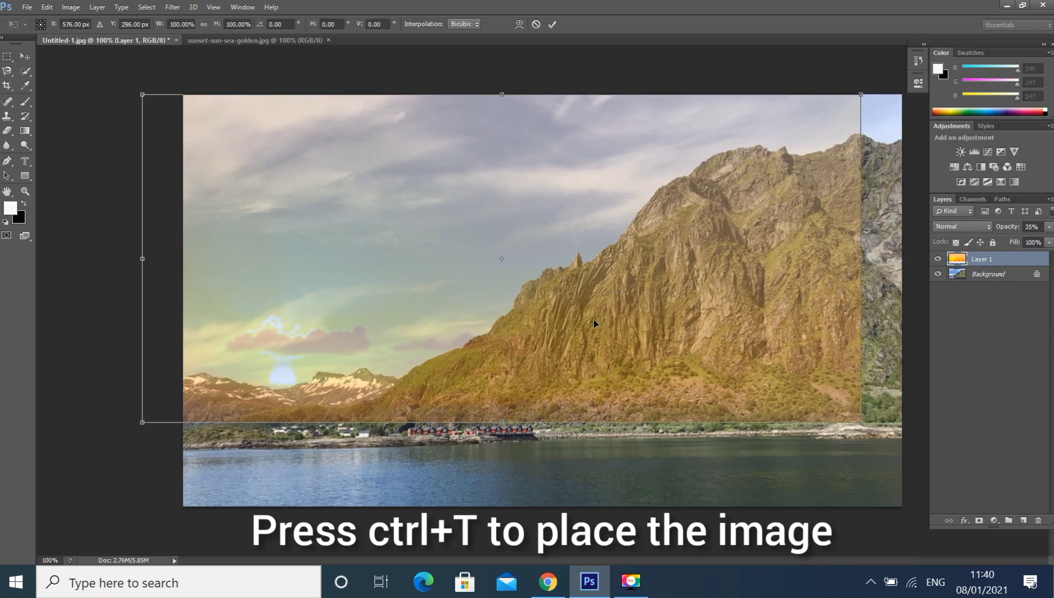
{"action": "left_click_drag", "start_coordinate": [865, 293], "coordinate": [931, 293]}
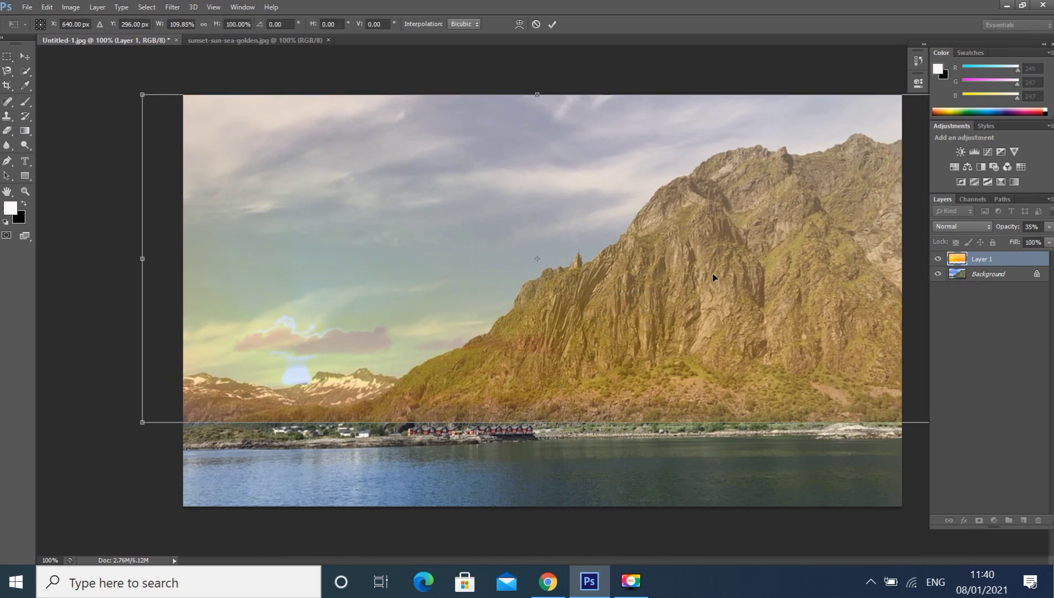
{"action": "left_click_drag", "start_coordinate": [630, 294], "coordinate": [605, 294]}
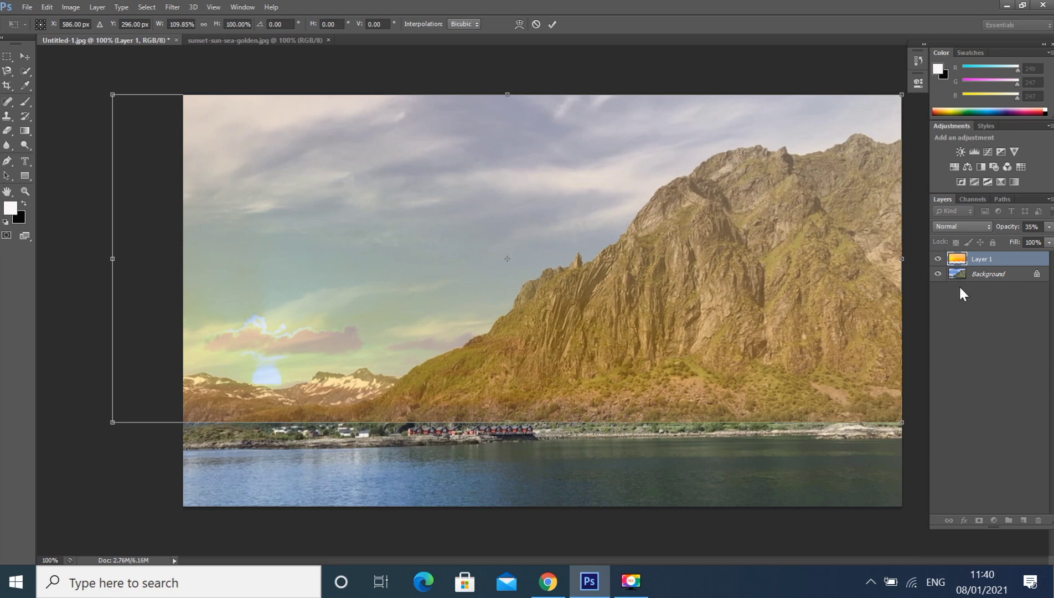
{"action": "left_click_drag", "start_coordinate": [448, 331], "coordinate": [457, 331]}
Restore Layer 1's opacity to 100% and apply the sky's transformation.
{"action": "left_click", "coordinate": [1048, 227]}
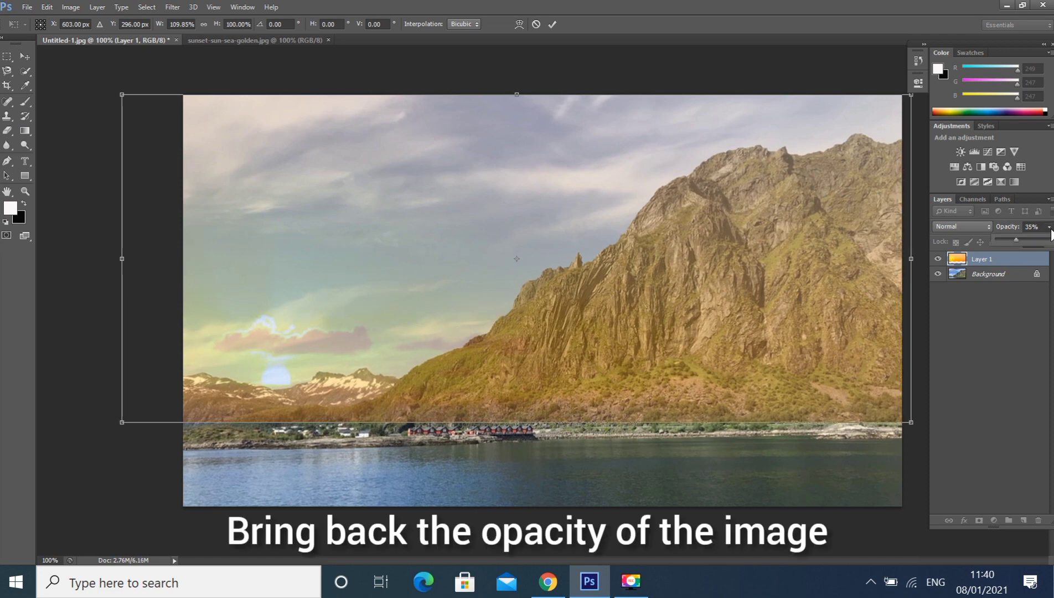
{"action": "left_click_drag", "start_coordinate": [1038, 240], "coordinate": [1053, 241]}
{"action": "left_click", "coordinate": [669, 301]}
{"action": "key", "text": "Return"}
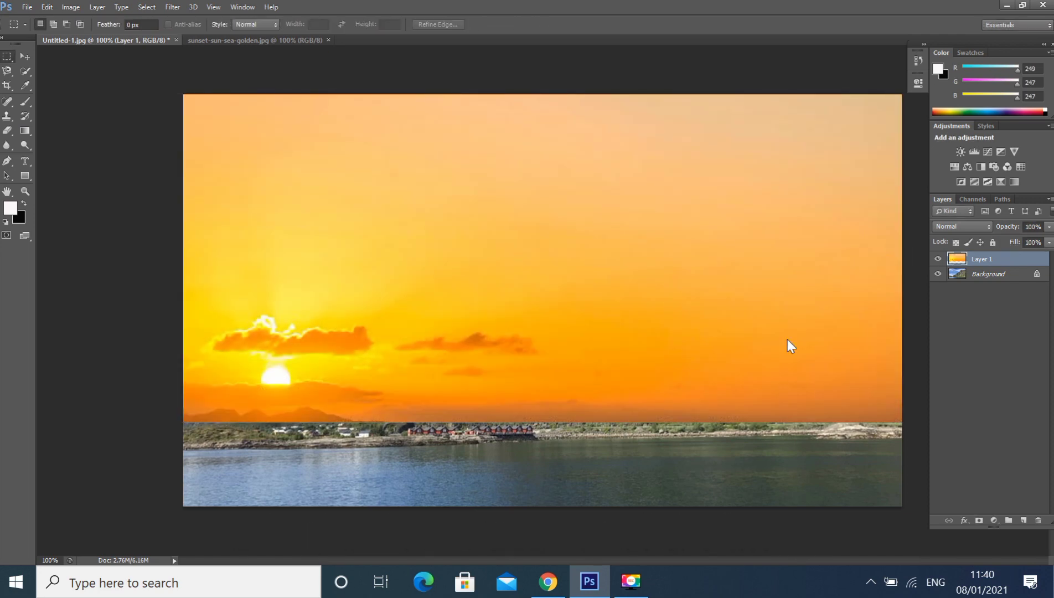
Convert Layer 1 to a smart object, and duplicate the Background layer with the original hidden.
{"action": "right_click", "coordinate": [1007, 262]}
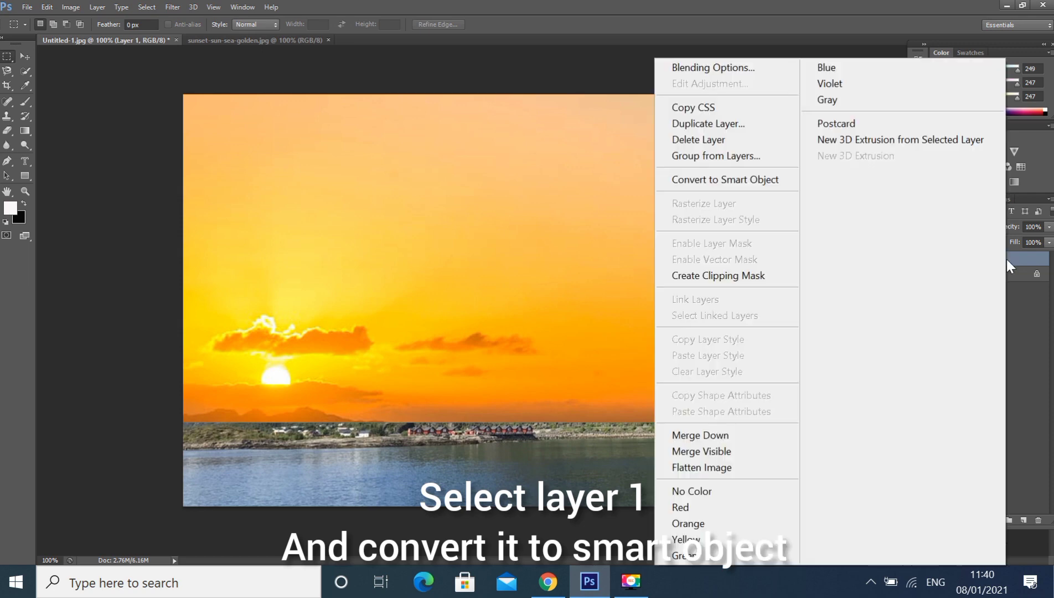
{"action": "left_click", "coordinate": [730, 181]}
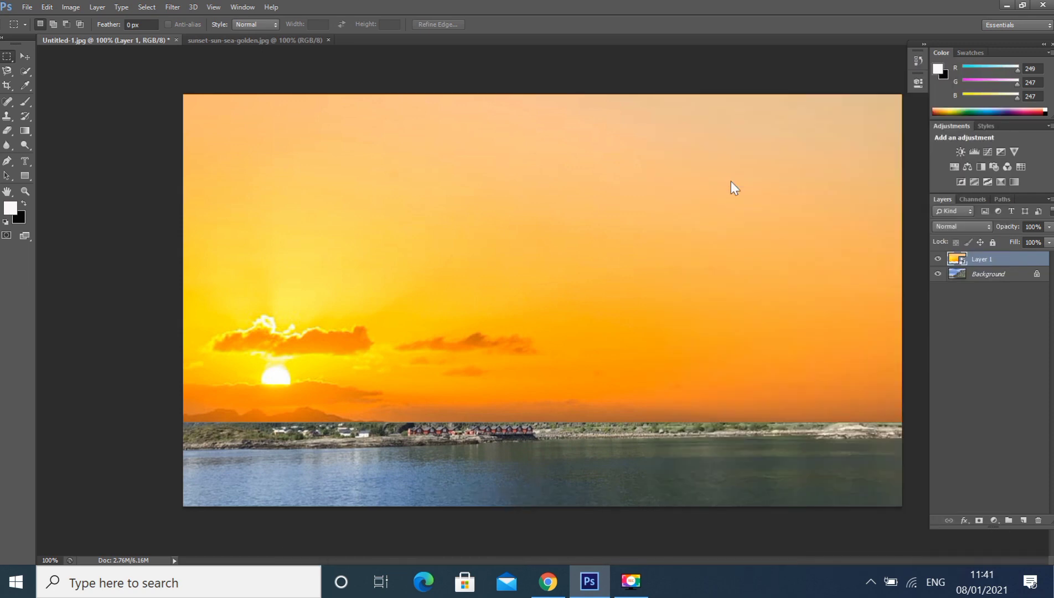
{"action": "left_click", "coordinate": [1025, 275]}
{"action": "key", "text": "ctrl+j"}
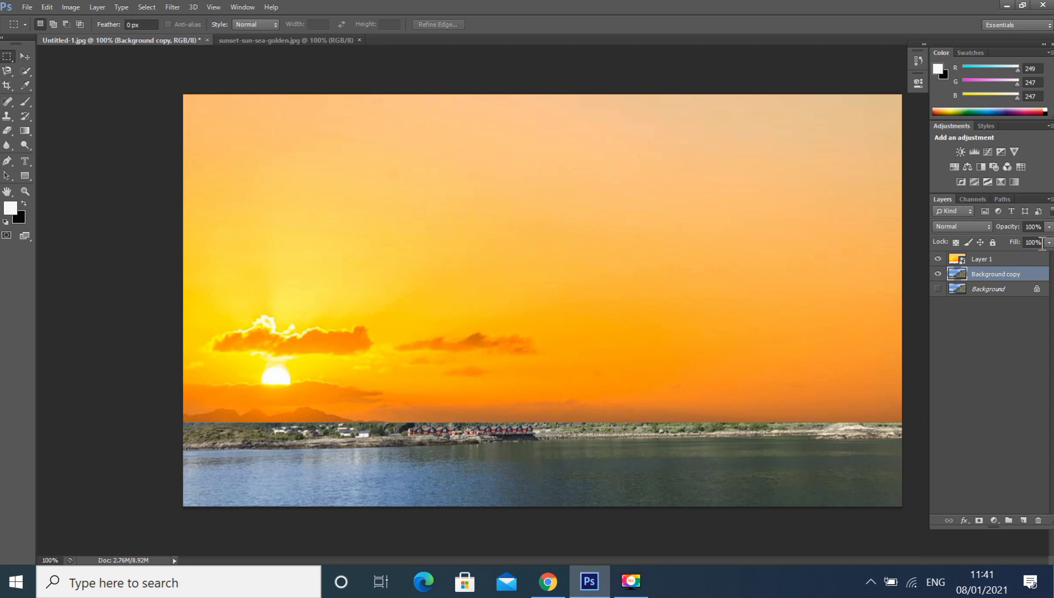
Duplicate Layer 1 and flip the copy vertically.
{"action": "left_click", "coordinate": [1023, 260]}
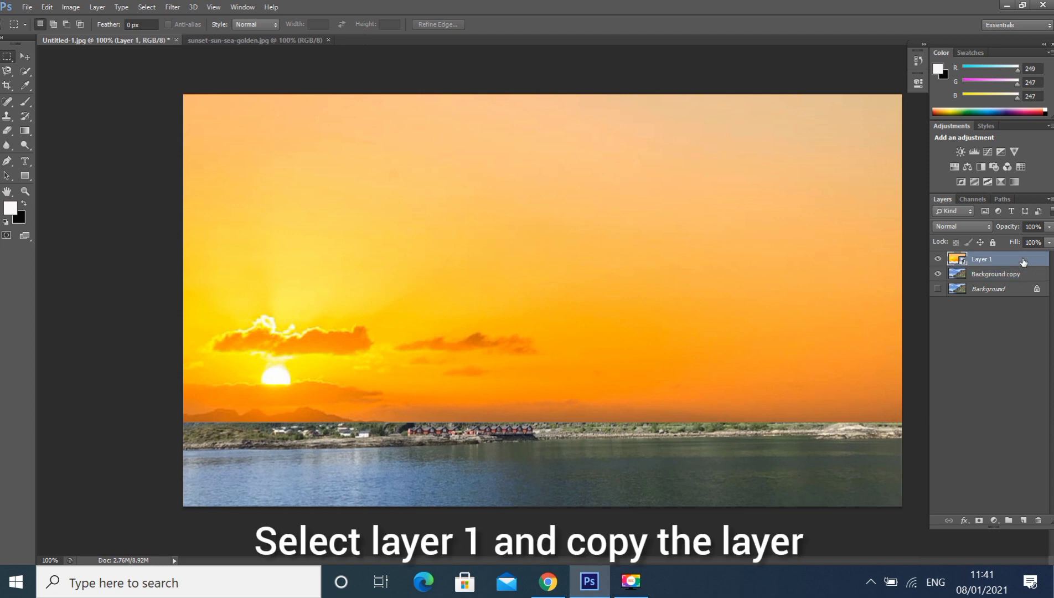
{"action": "key", "text": "ctrl+j"}
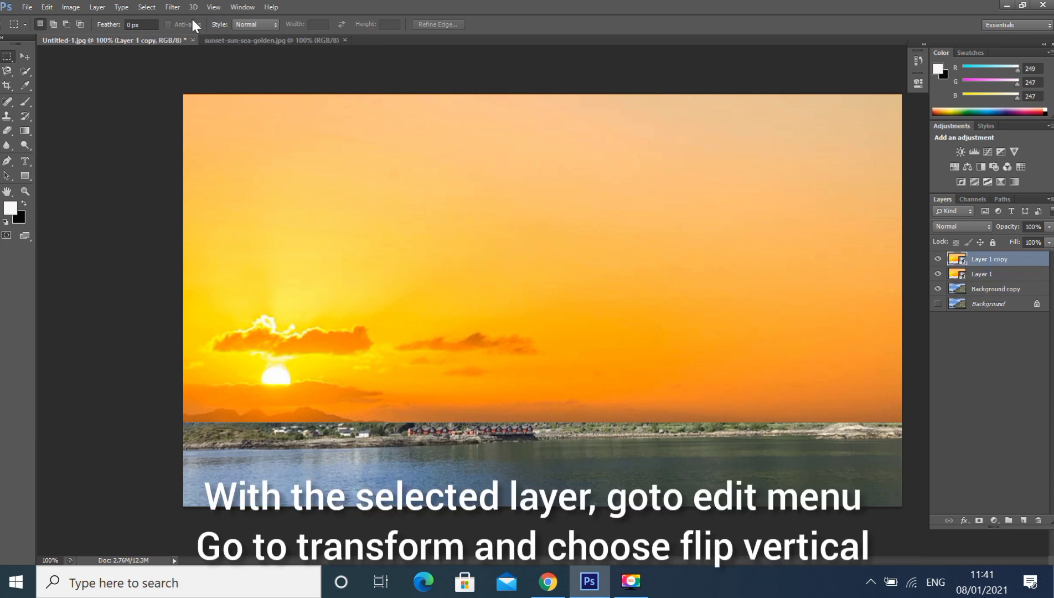
{"action": "left_click", "coordinate": [43, 5]}
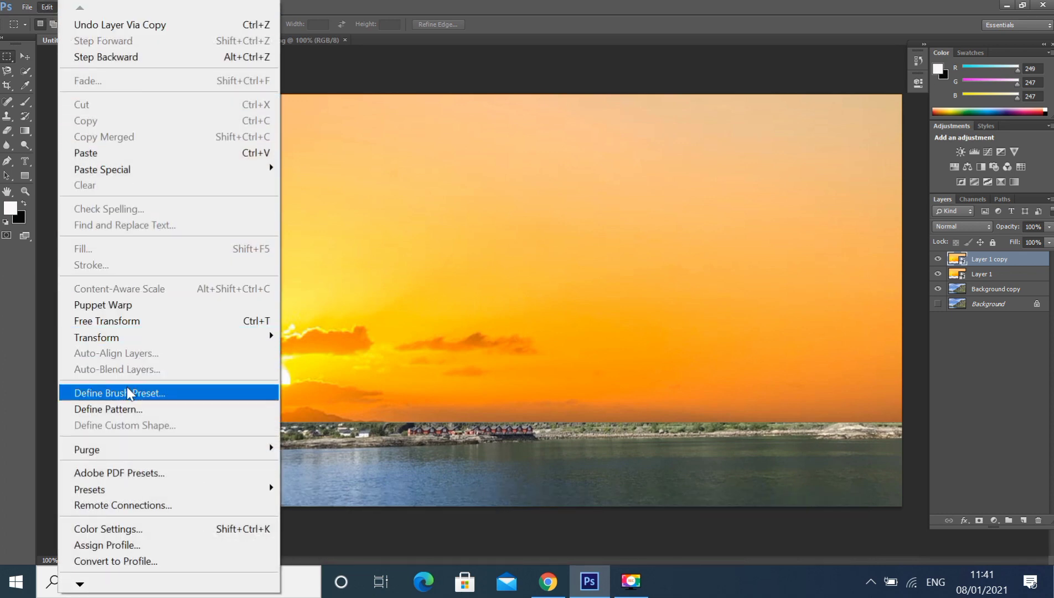
{"action": "mouse_move", "coordinate": [202, 346]}
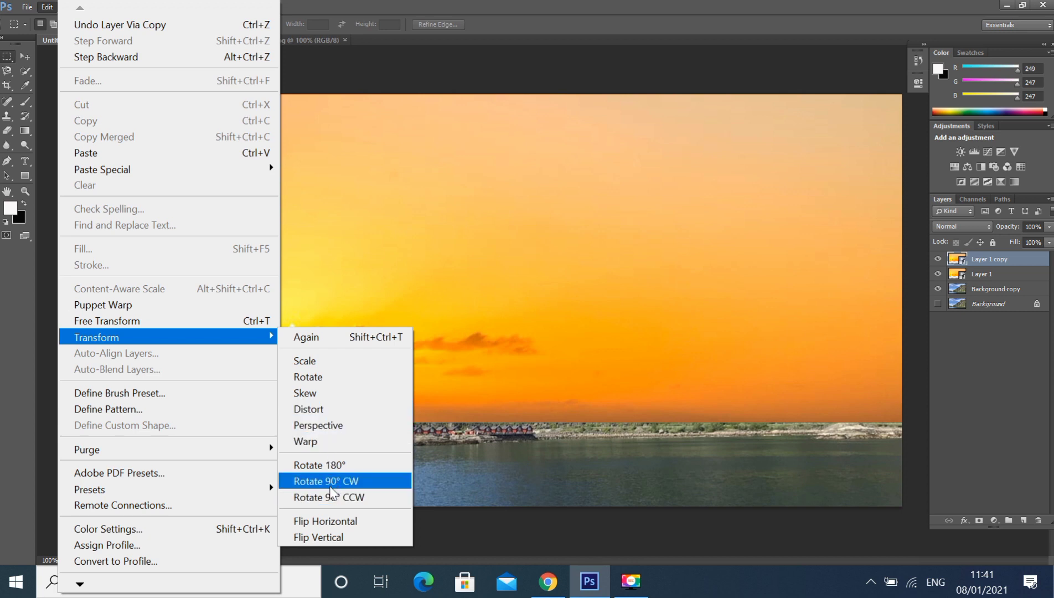
{"action": "left_click", "coordinate": [319, 533]}
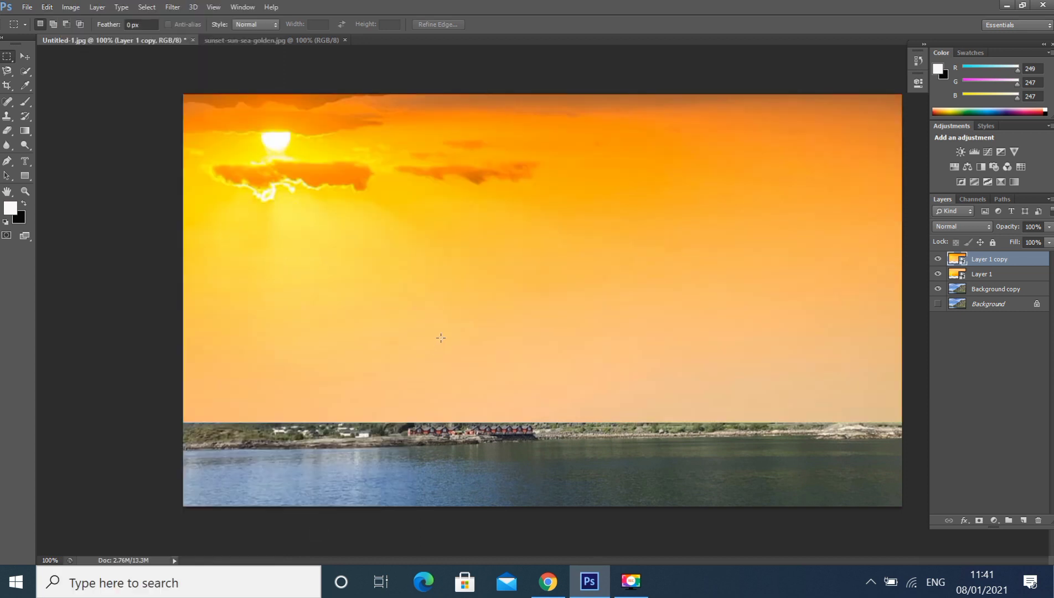
Move the flipped sky copy down over the water so its upper edge meets the sky's lower edge as a reflection.
{"action": "key", "text": "ctrl+t"}
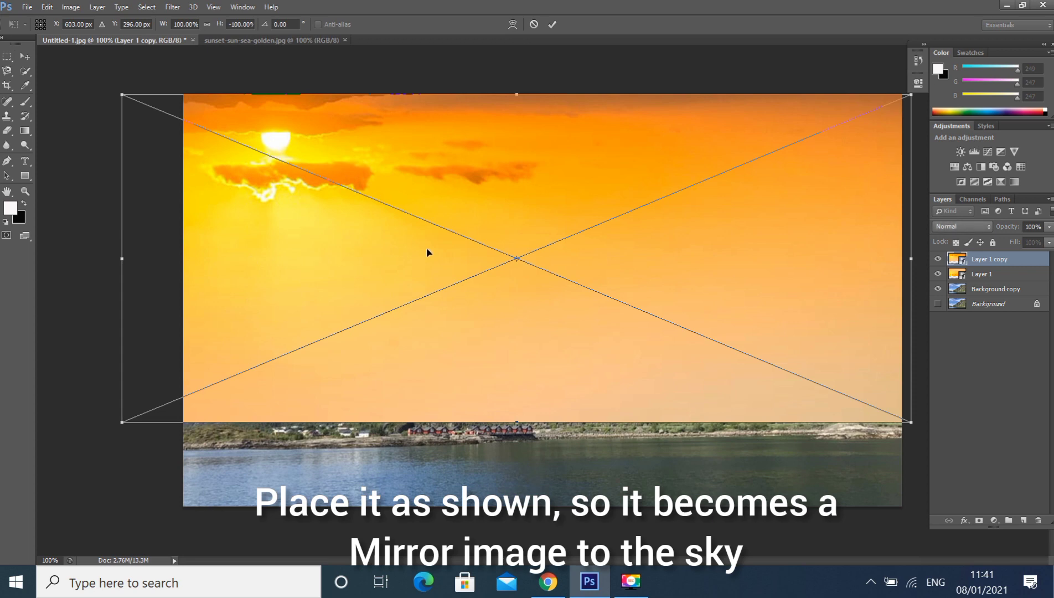
{"action": "left_click_drag", "start_coordinate": [470, 250], "coordinate": [509, 460]}
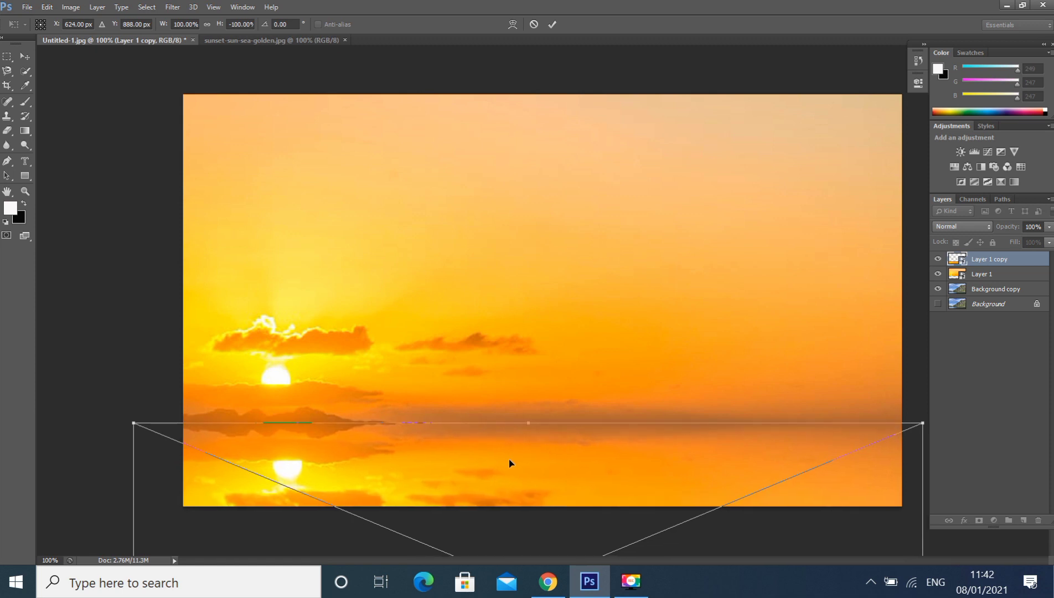
{"action": "key", "text": "Return"}
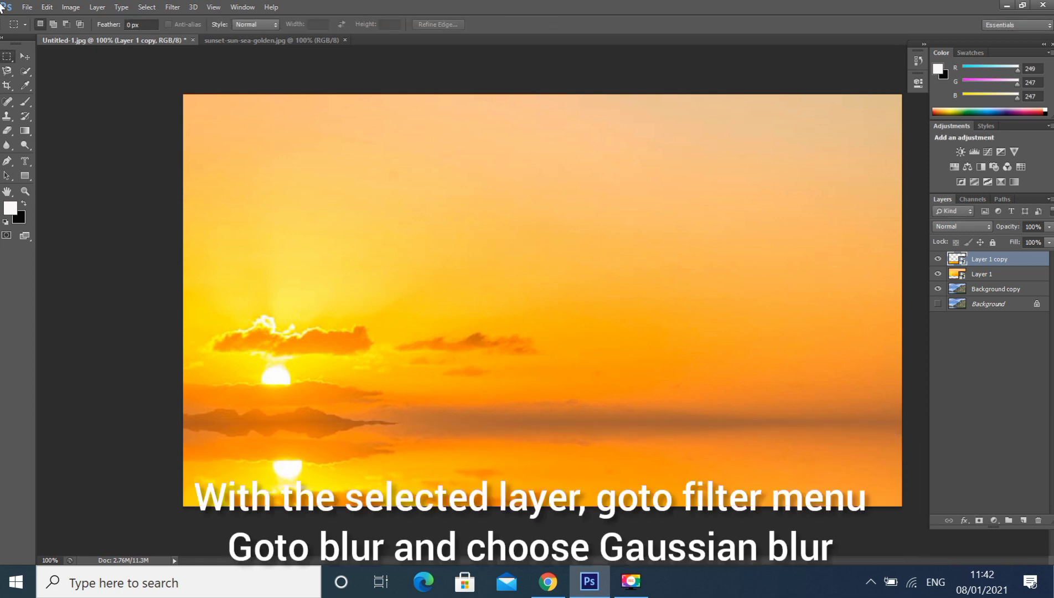
Apply a Gaussian Blur with a radius of about 1.4 pixels to the mirrored sky on Layer 1 copy.
{"action": "left_click", "coordinate": [168, 7]}
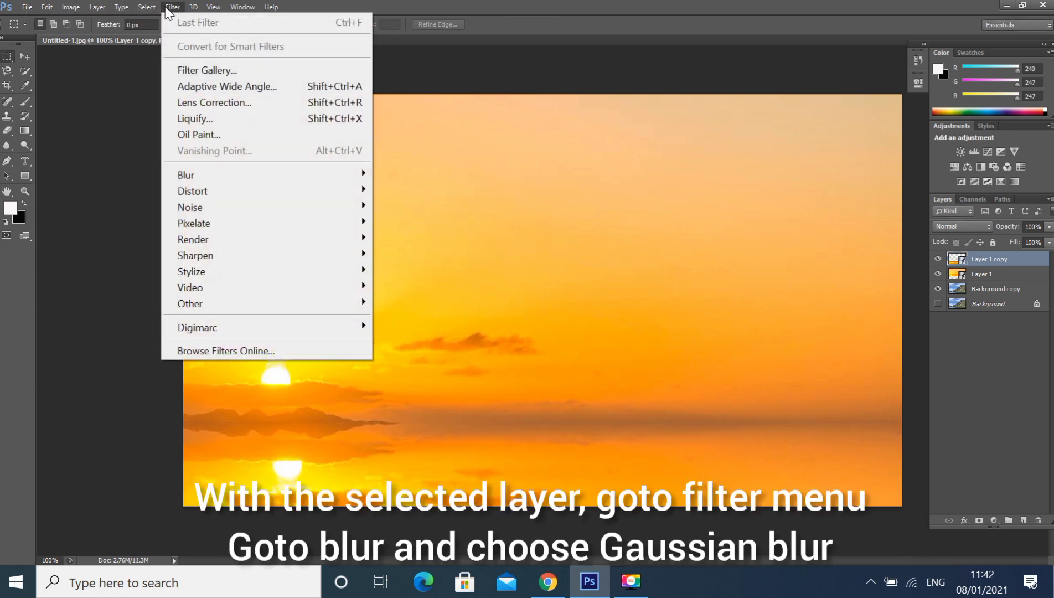
{"action": "mouse_move", "coordinate": [209, 176]}
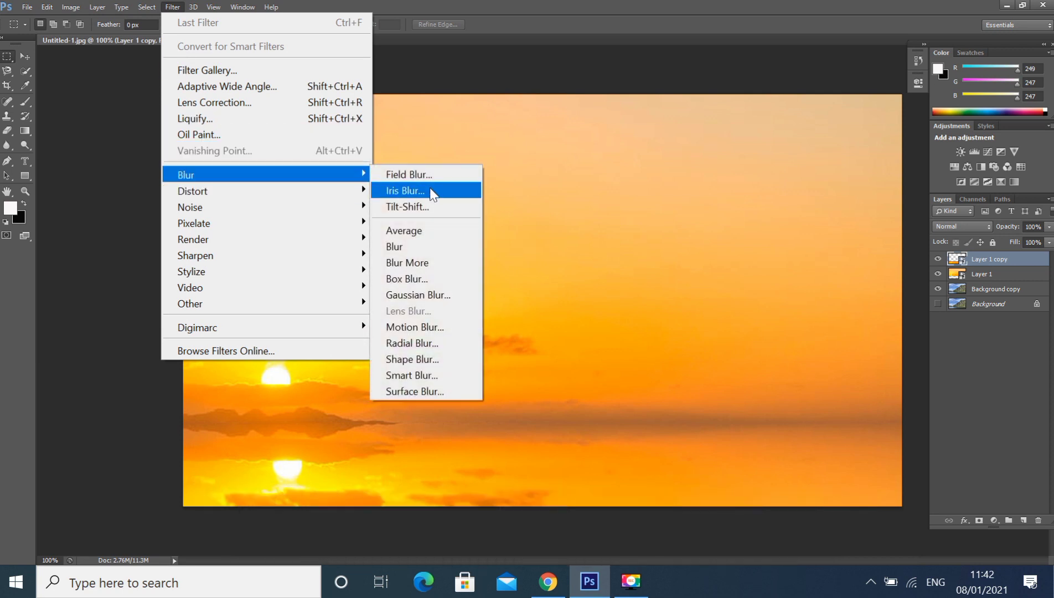
{"action": "left_click", "coordinate": [417, 293]}
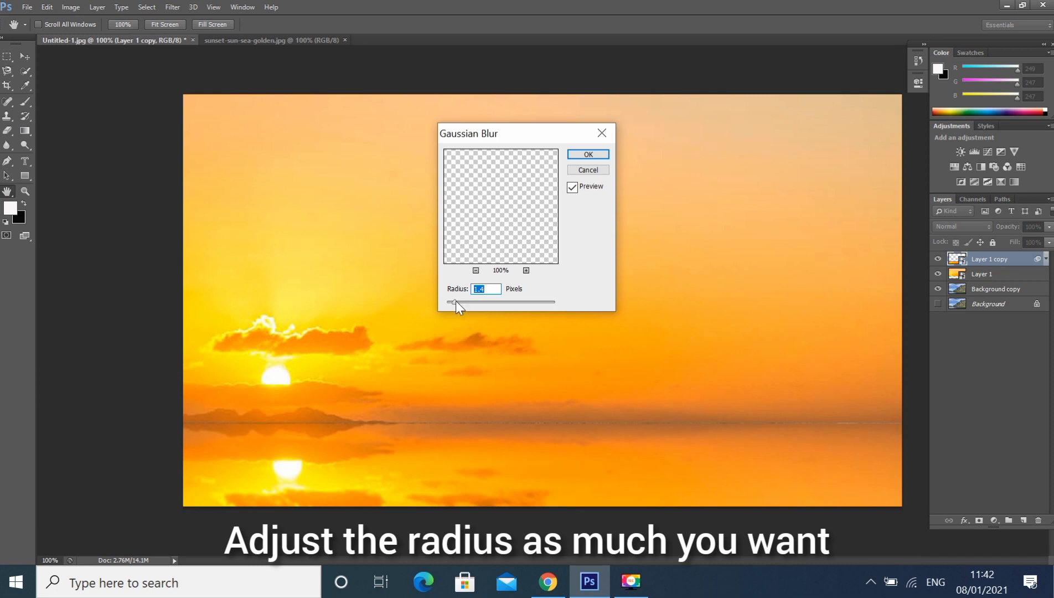
{"action": "left_click_drag", "start_coordinate": [465, 301], "coordinate": [456, 302]}
{"action": "left_click", "coordinate": [580, 157]}
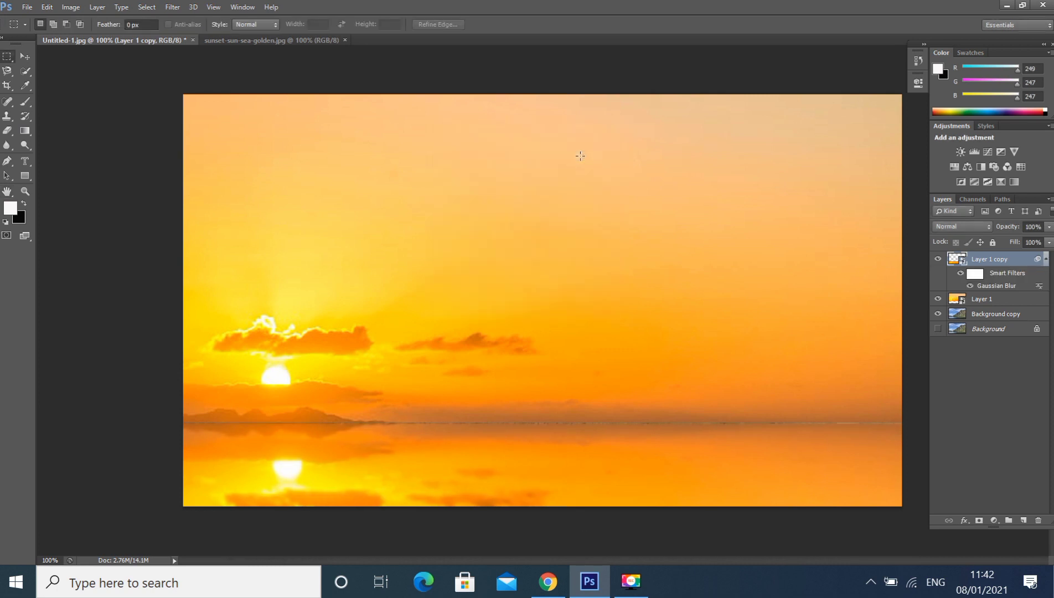
Apply a Motion Blur to the mirrored sky on Layer 1 copy with an angle of 0° and a distance of about 28 pixels.
{"action": "left_click", "coordinate": [173, 8]}
{"action": "mouse_move", "coordinate": [205, 175]}
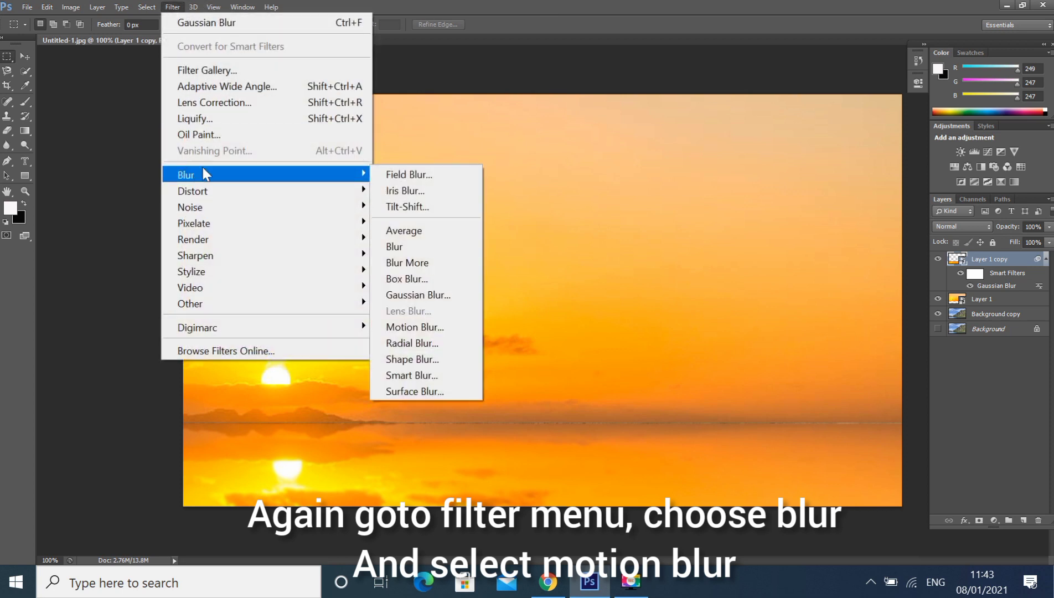
{"action": "left_click", "coordinate": [409, 328]}
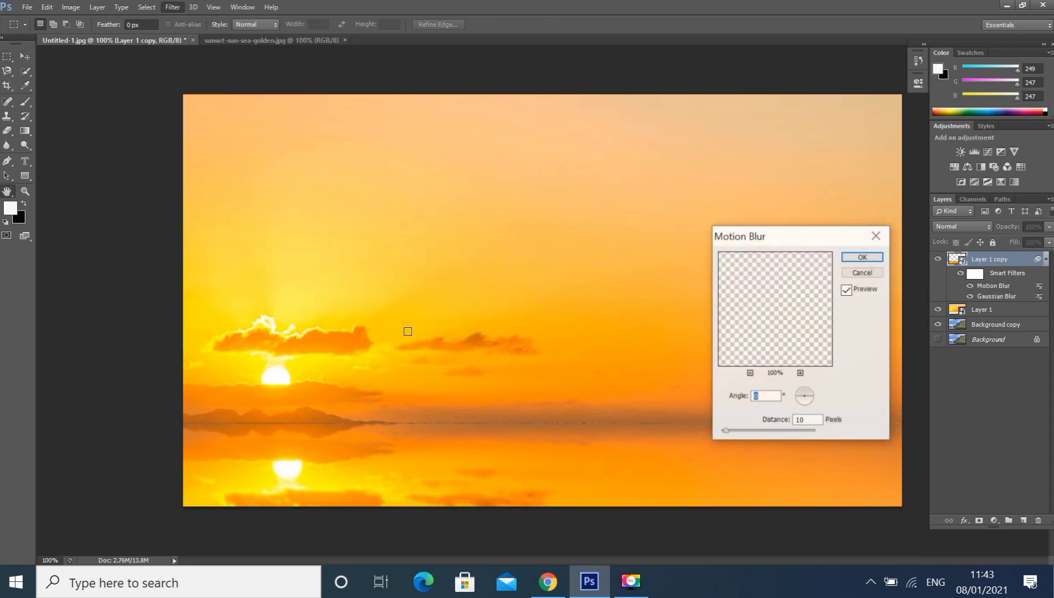
{"action": "left_click_drag", "start_coordinate": [738, 431], "coordinate": [731, 429]}
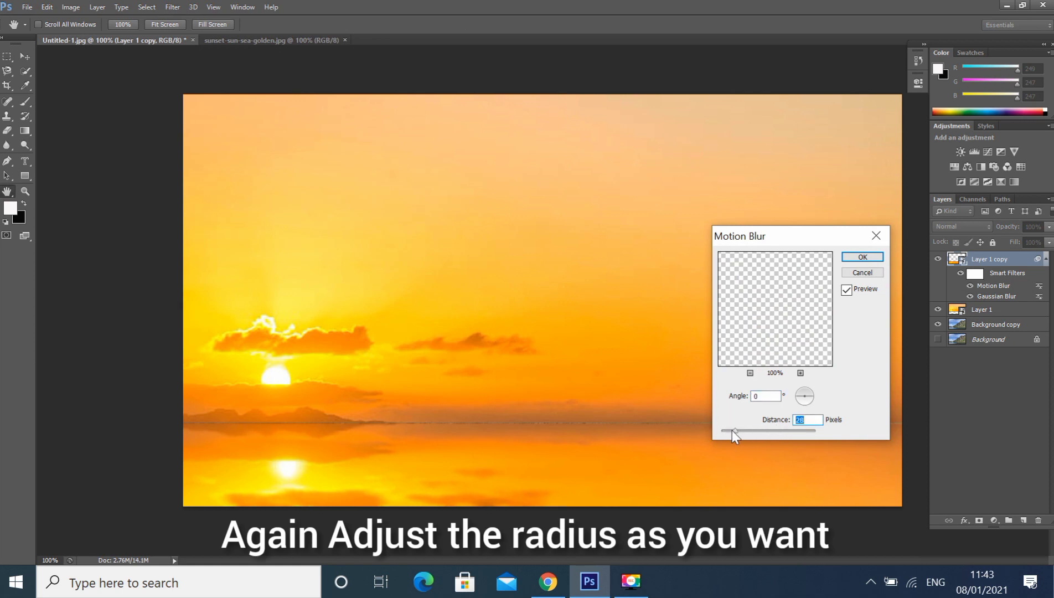
{"action": "left_click", "coordinate": [860, 258]}
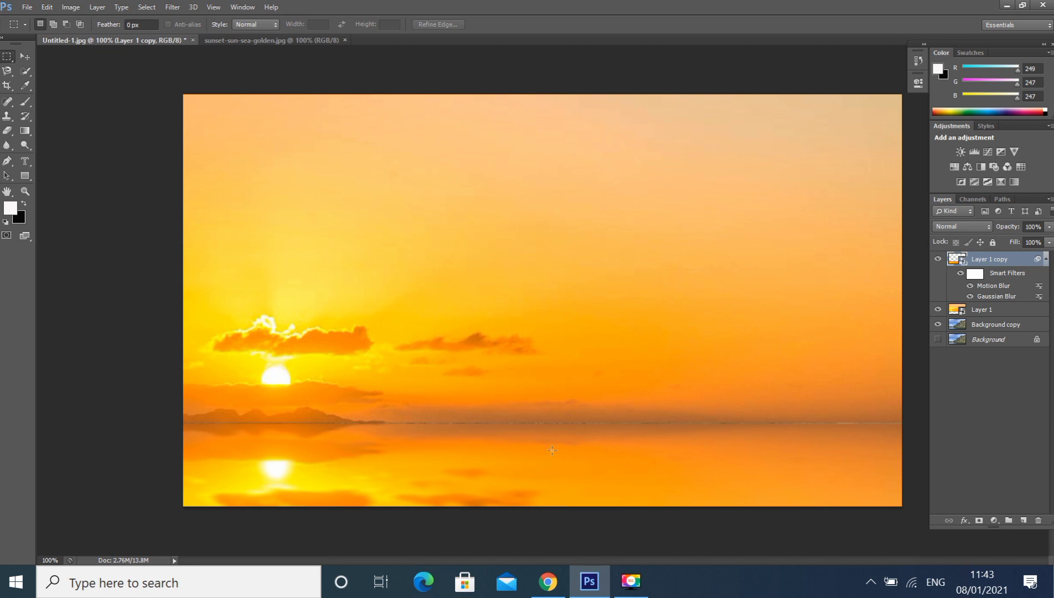
Group Layer 1 copy and Layer 1, and hide the group.
{"action": "left_click", "coordinate": [1004, 311], "text": "shift"}
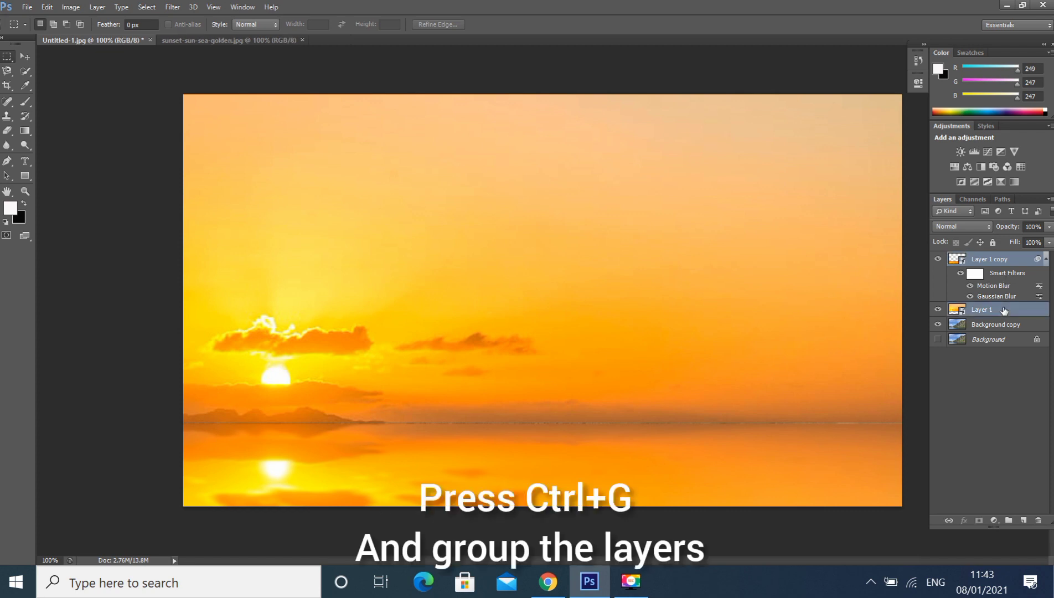
{"action": "key", "text": "ctrl+g"}
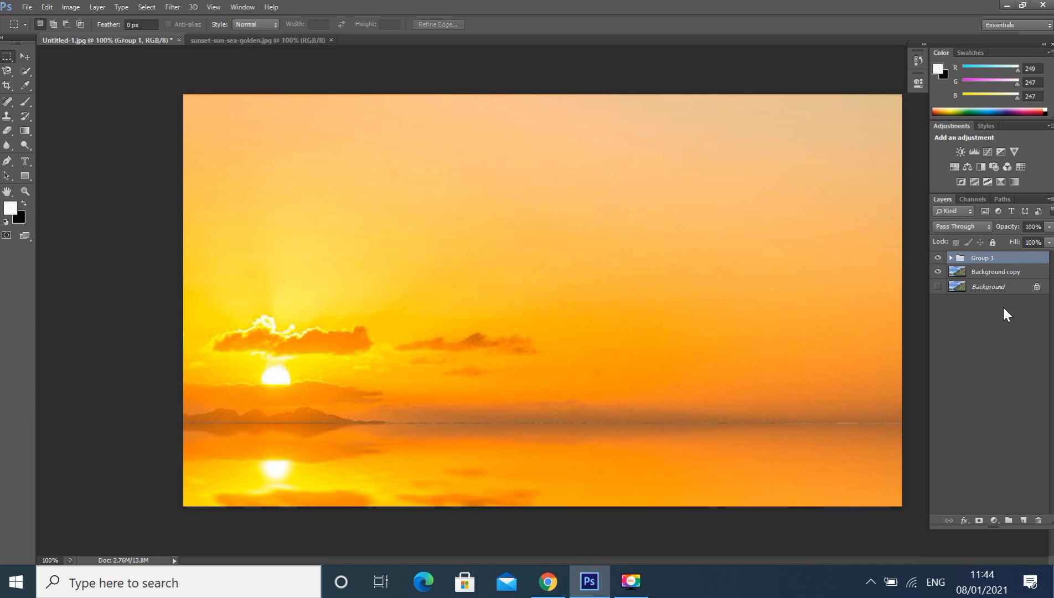
{"action": "left_click", "coordinate": [937, 258]}
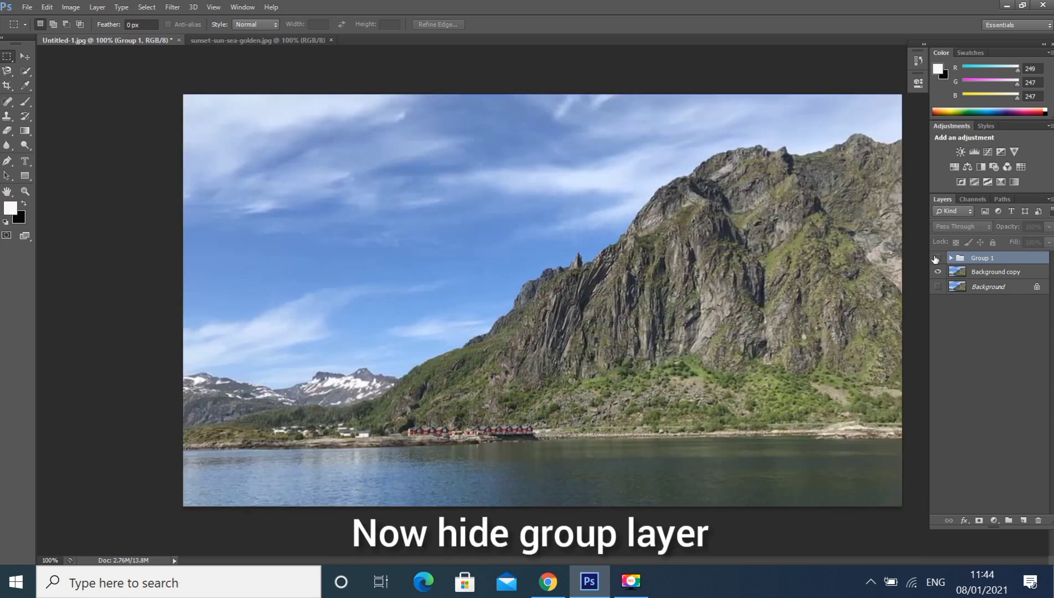
Load the Red channel as a selection with the Background copy layer active.
{"action": "left_click", "coordinate": [985, 274]}
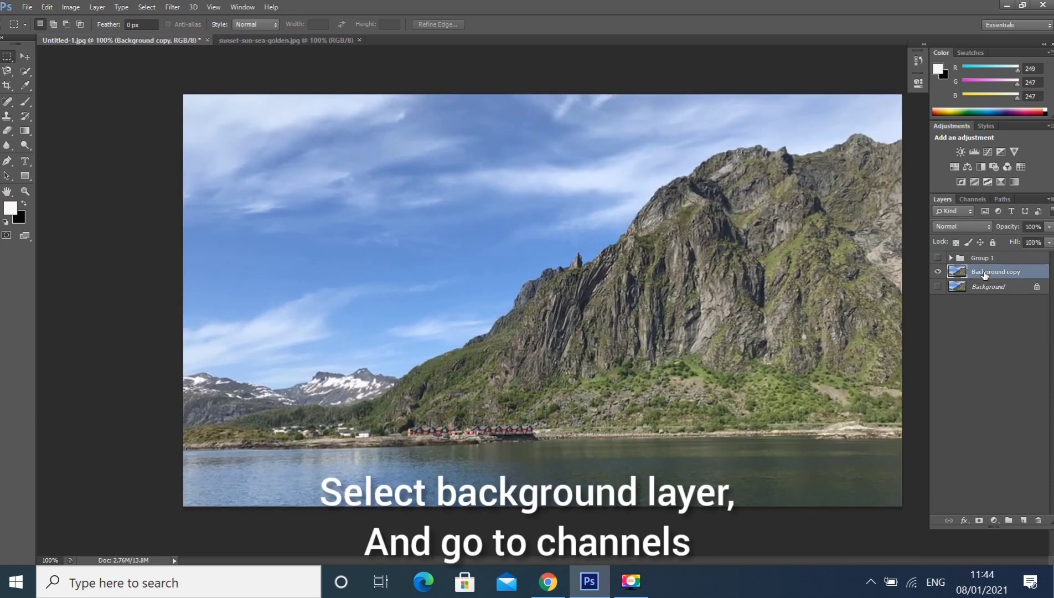
{"action": "left_click", "coordinate": [961, 199]}
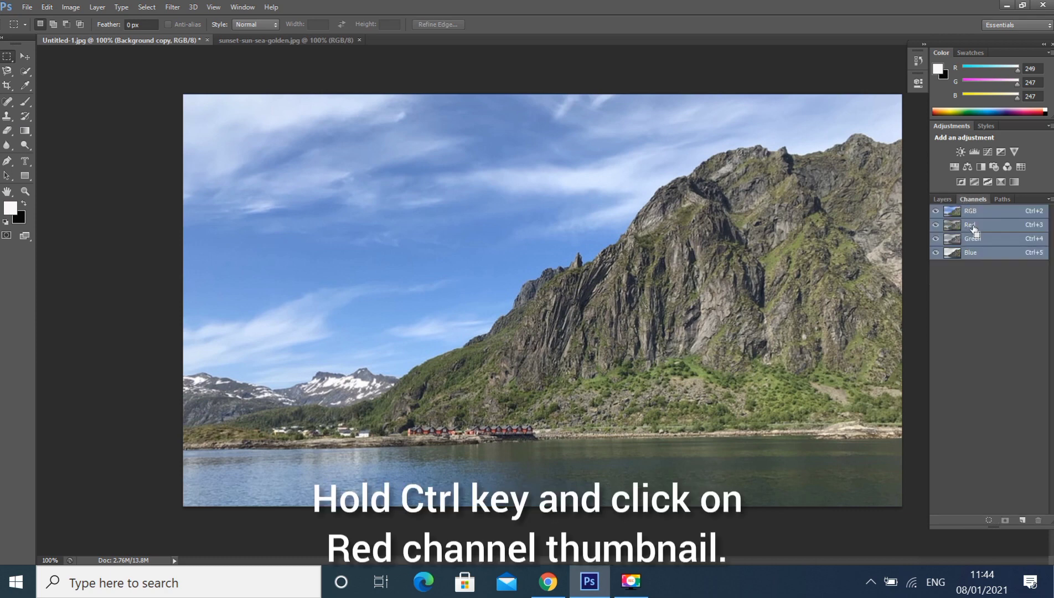
{"action": "left_click", "coordinate": [973, 225], "text": "ctrl"}
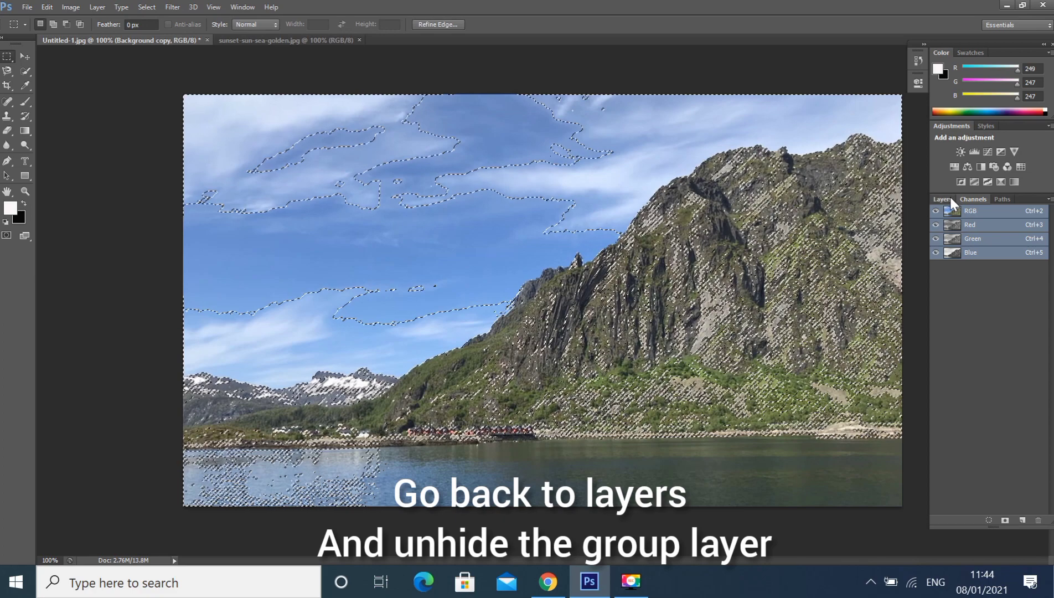
Show Group 1 again and add a layer mask to it from the active selection.
{"action": "left_click", "coordinate": [950, 198]}
{"action": "left_click", "coordinate": [938, 258]}
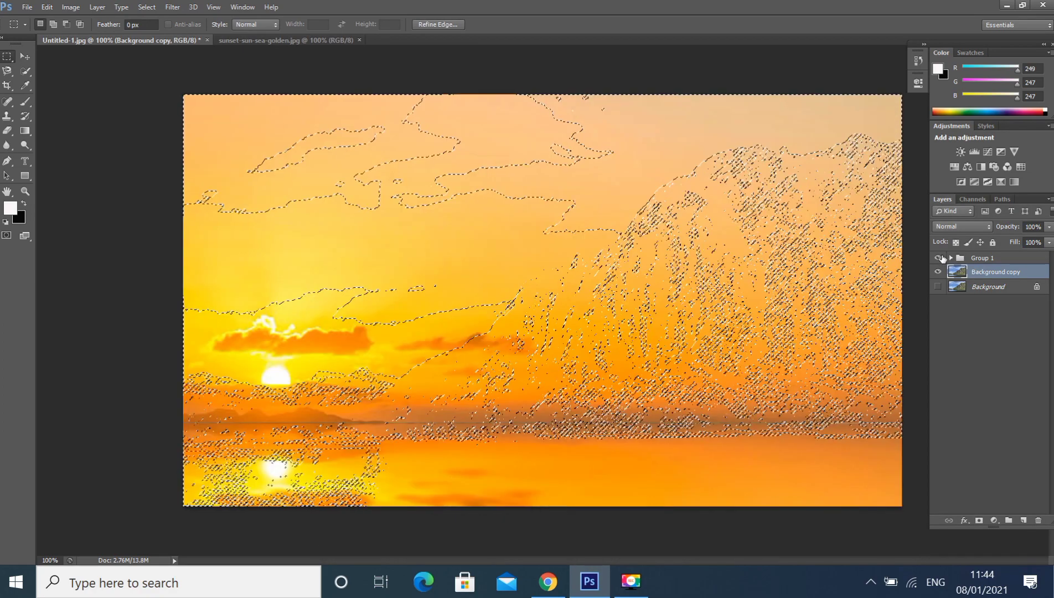
{"action": "left_click", "coordinate": [991, 259]}
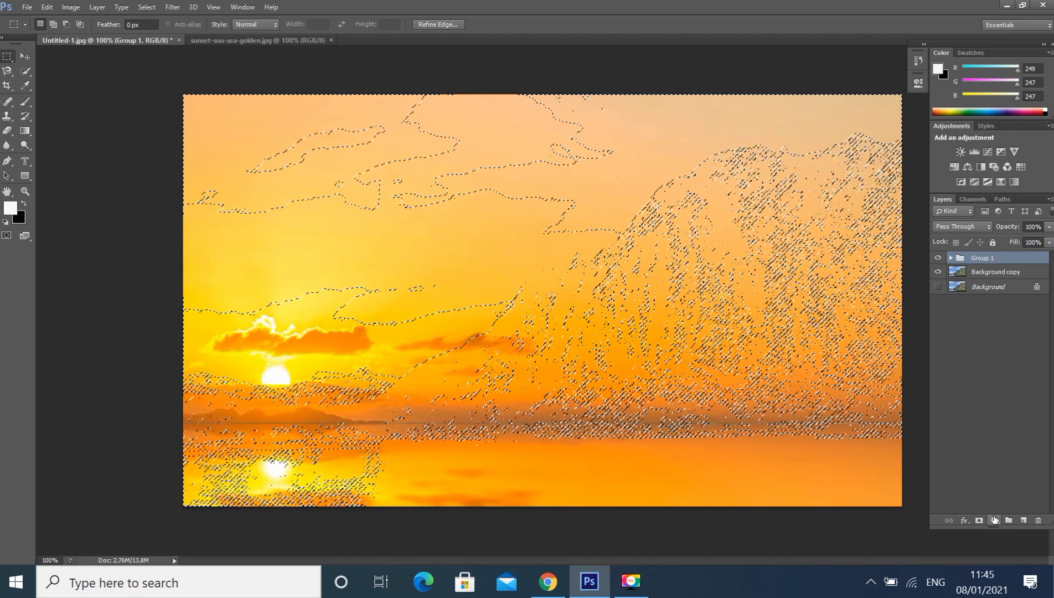
{"action": "left_click", "coordinate": [978, 520]}
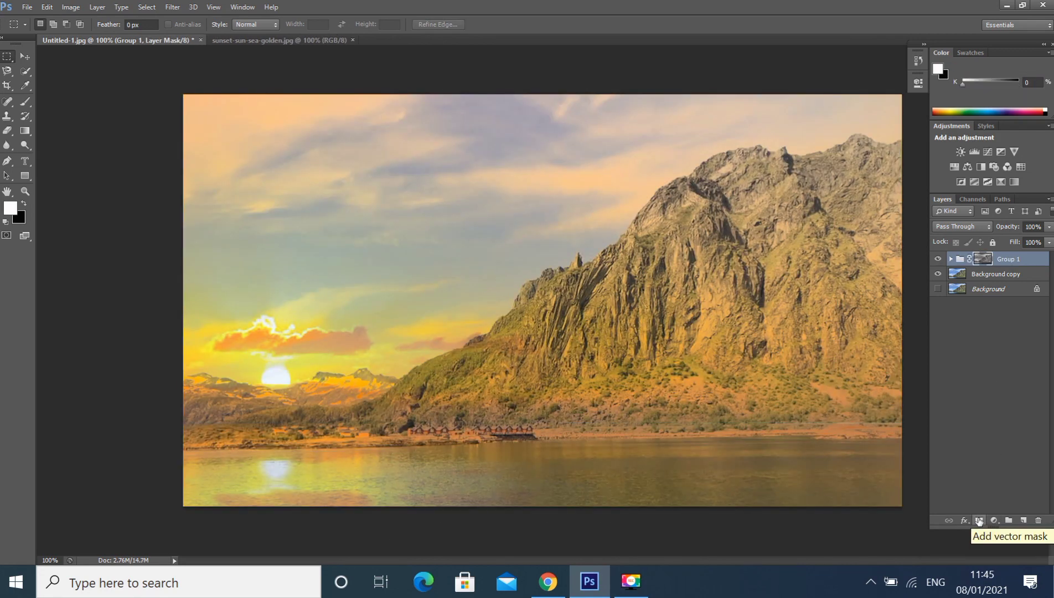
Increase the contrast of Group 1's mask with an S-shaped Curves adjustment, its upper point at input 171 and output 193, and return to the composite view.
{"action": "left_click", "coordinate": [986, 263], "text": "alt"}
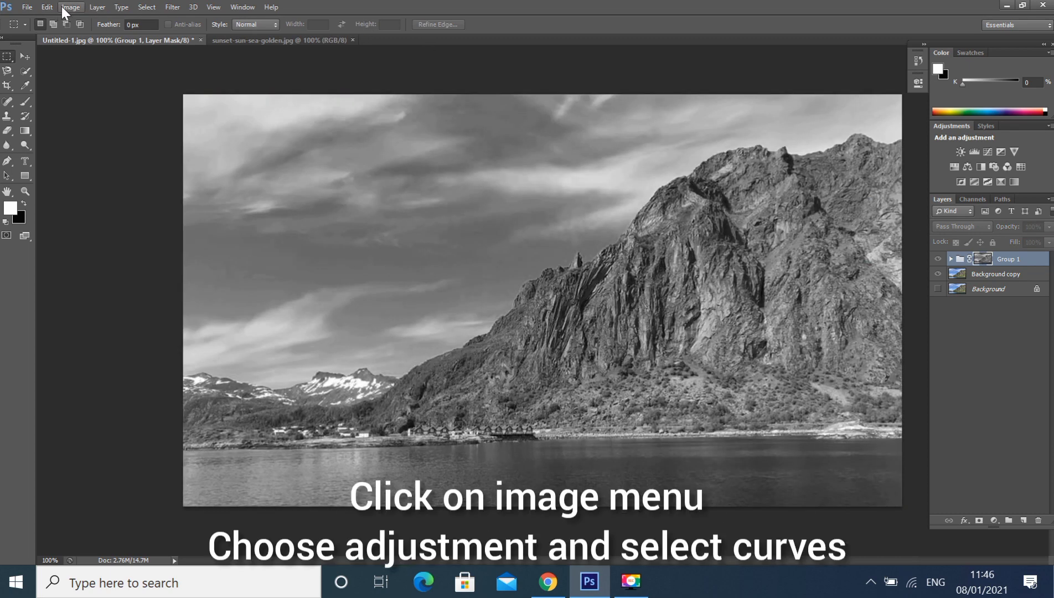
{"action": "left_click", "coordinate": [64, 7]}
{"action": "mouse_move", "coordinate": [216, 46]}
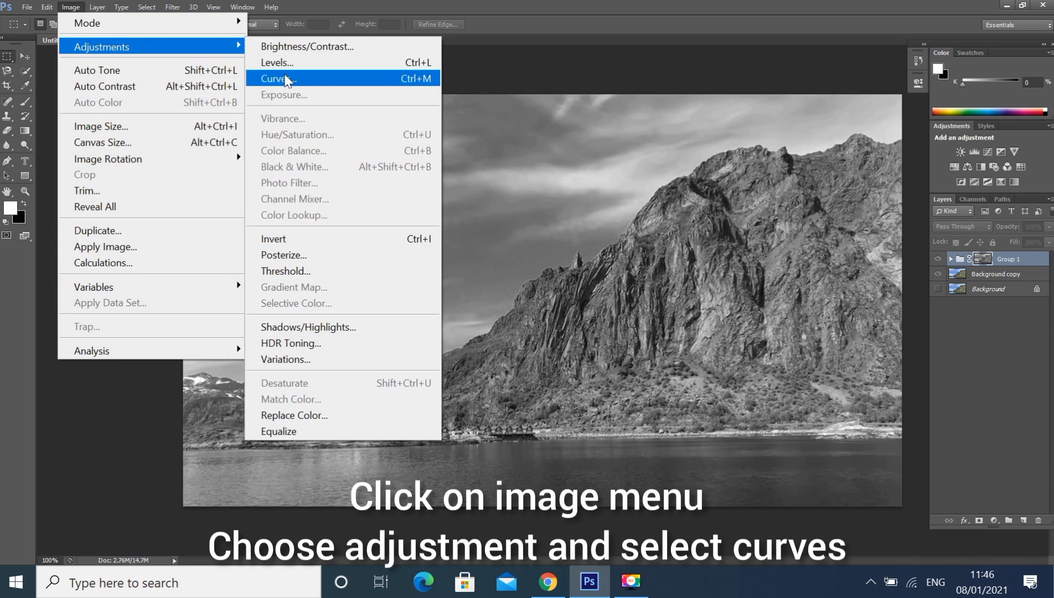
{"action": "left_click", "coordinate": [285, 80]}
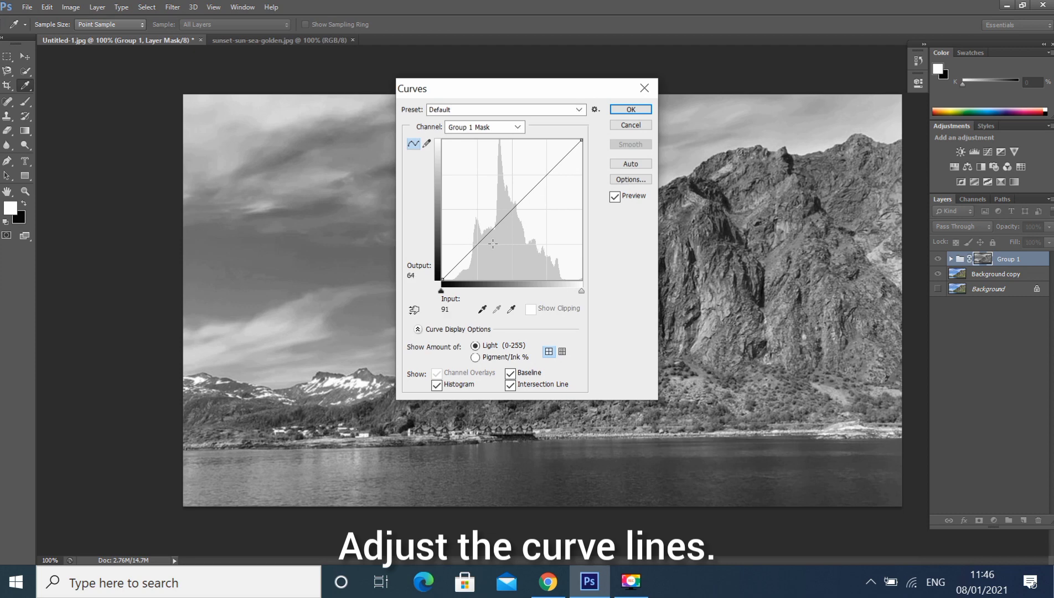
{"action": "left_click_drag", "start_coordinate": [492, 244], "coordinate": [478, 260]}
{"action": "left_click_drag", "start_coordinate": [550, 181], "coordinate": [536, 173]}
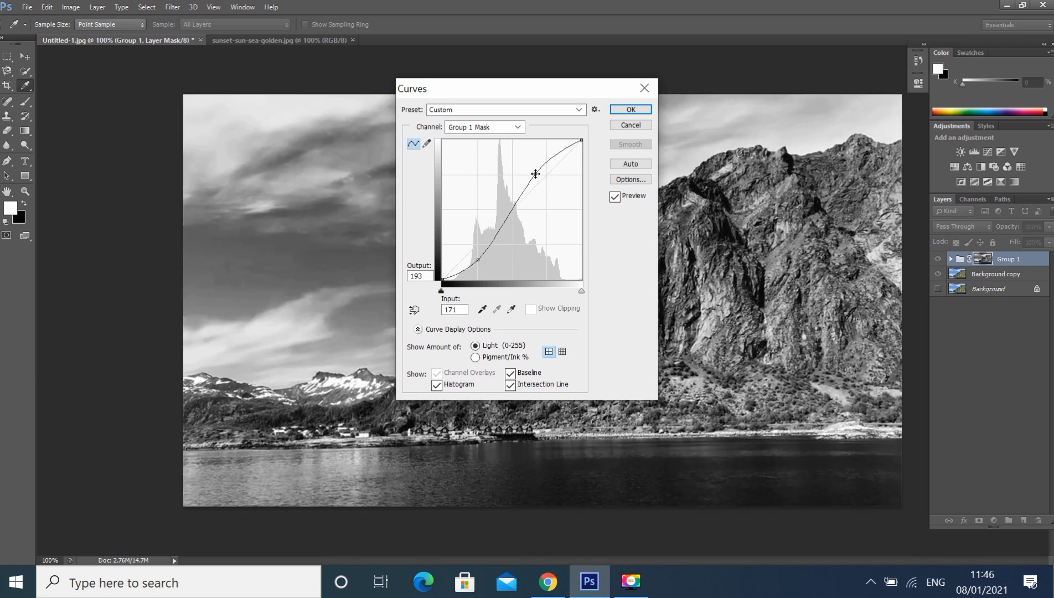
{"action": "left_click", "coordinate": [615, 110]}
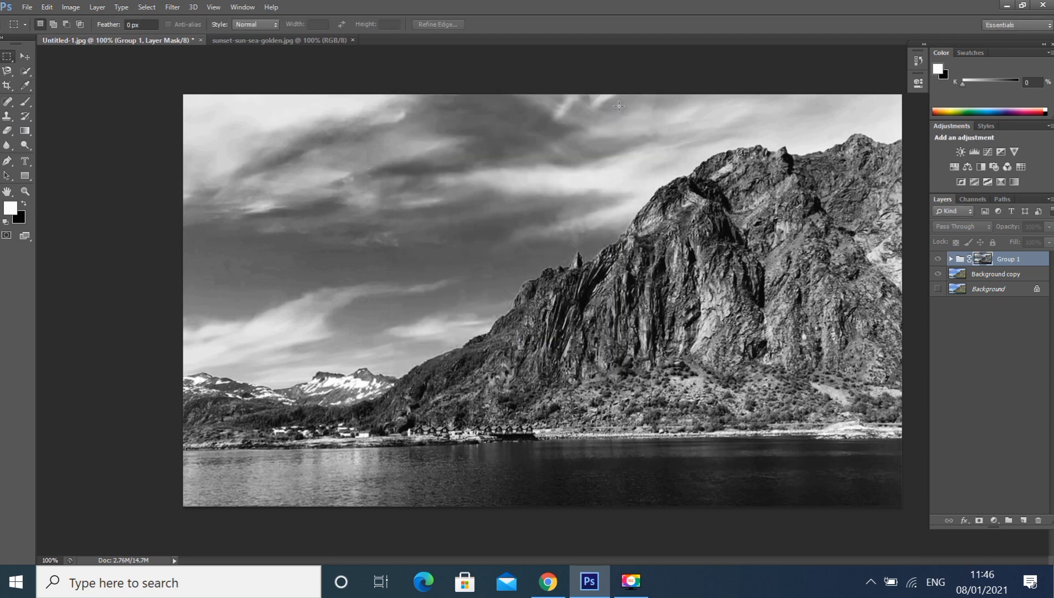
{"action": "left_click", "coordinate": [937, 259]}
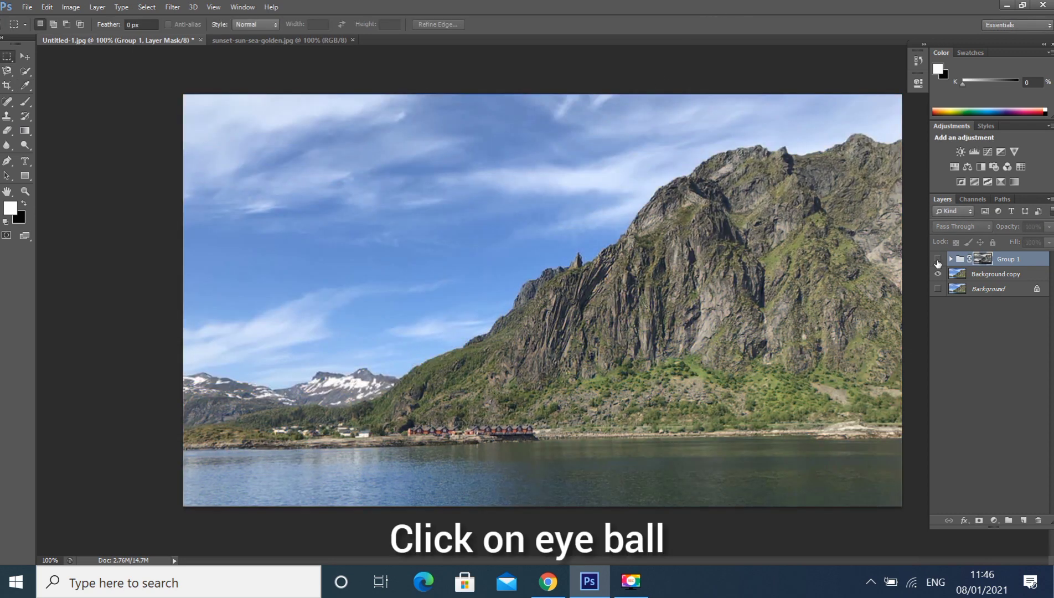
{"action": "left_click", "coordinate": [937, 259]}
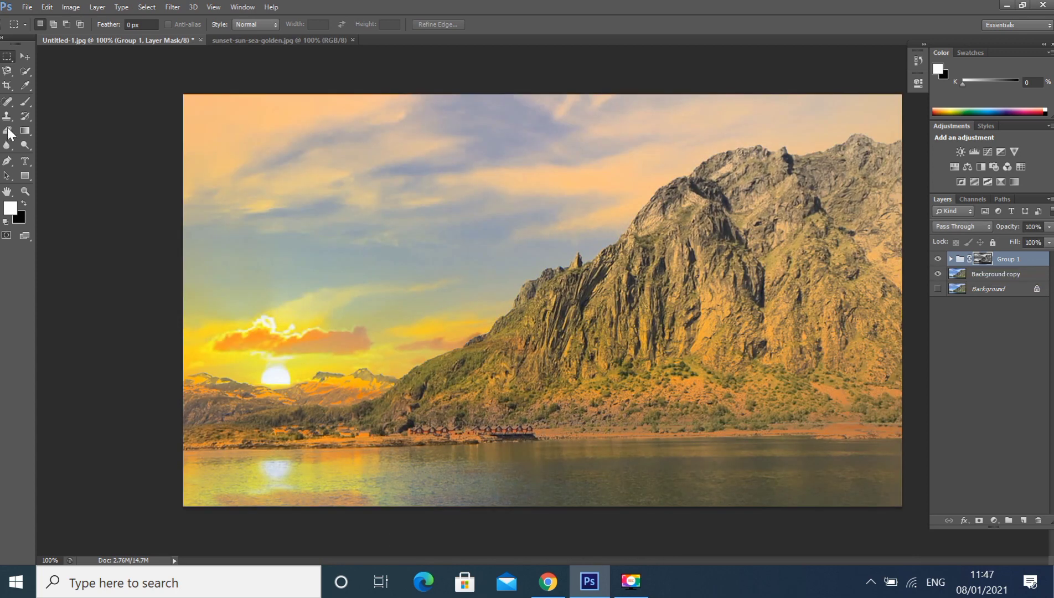
Paint black on Group 1's mask over the large mountain with a 125 px brush at 99% opacity to remove the orange tint.
{"action": "left_click", "coordinate": [25, 202]}
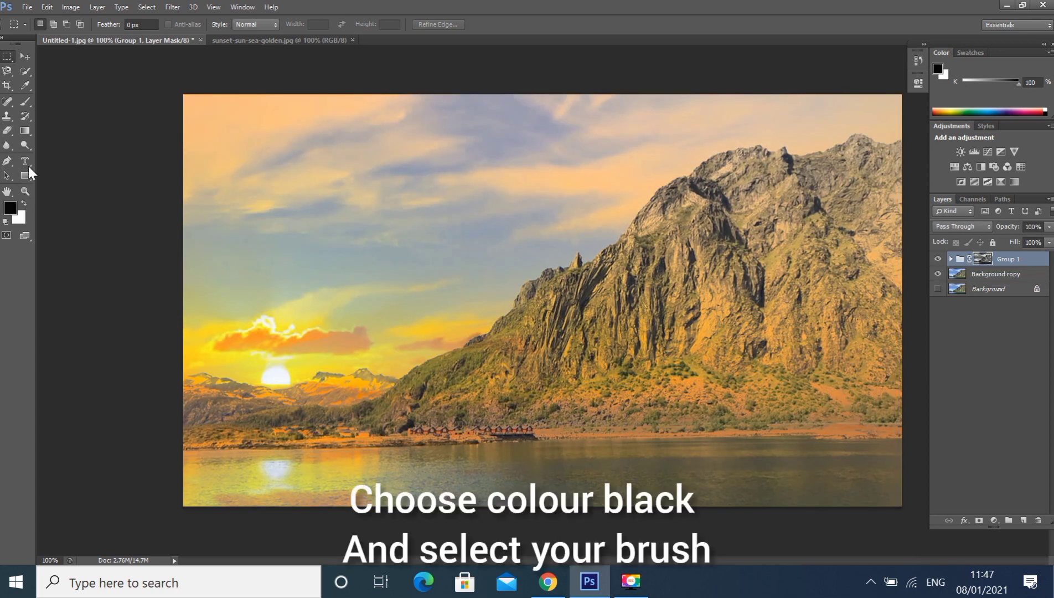
{"action": "left_click", "coordinate": [26, 104]}
{"action": "mouse_move", "coordinate": [648, 398]}
{"action": "left_mouse_down"}
{"action": "mouse_move", "coordinate": [610, 396]}
{"action": "mouse_move", "coordinate": [582, 376]}
{"action": "mouse_move", "coordinate": [497, 399]}
{"action": "mouse_move", "coordinate": [479, 383]}
{"action": "mouse_move", "coordinate": [691, 250]}
{"action": "mouse_move", "coordinate": [711, 197]}
{"action": "mouse_move", "coordinate": [771, 178]}
{"action": "mouse_move", "coordinate": [818, 196]}
{"action": "mouse_move", "coordinate": [731, 296]}
{"action": "mouse_move", "coordinate": [877, 253]}
{"action": "mouse_move", "coordinate": [902, 225]}
{"action": "mouse_move", "coordinate": [825, 411]}
{"action": "mouse_move", "coordinate": [555, 424]}
{"action": "mouse_move", "coordinate": [882, 334]}
{"action": "mouse_move", "coordinate": [863, 413]}
{"action": "mouse_move", "coordinate": [486, 421]}
{"action": "mouse_move", "coordinate": [564, 383]}
{"action": "mouse_move", "coordinate": [476, 386]}
{"action": "left_mouse_up"}
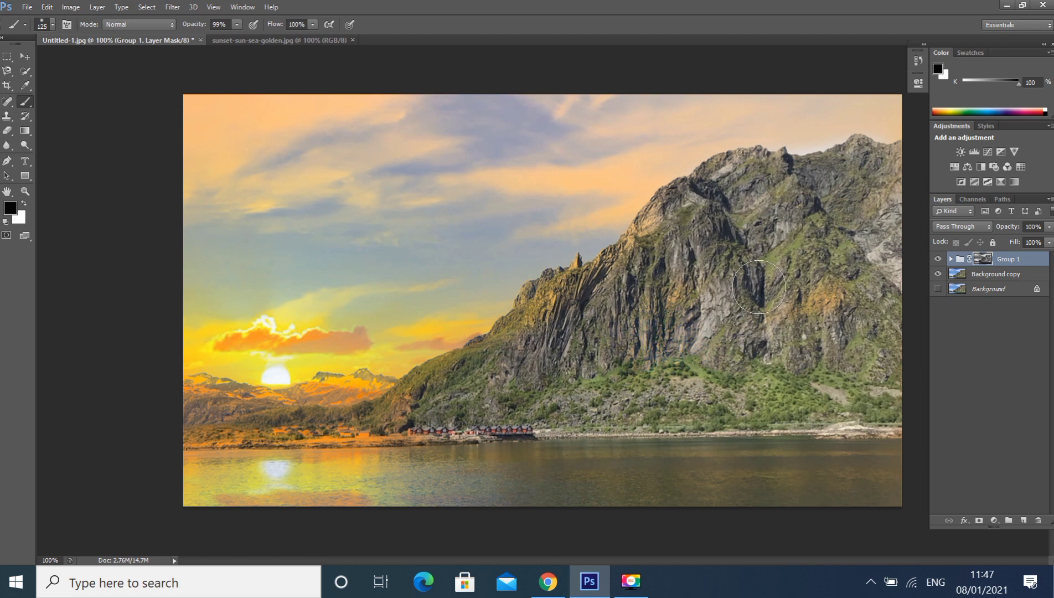
Darken the Background copy layer with Brightness/Contrast, setting brightness to about -76 and contrast to 100.
{"action": "left_click", "coordinate": [982, 280]}
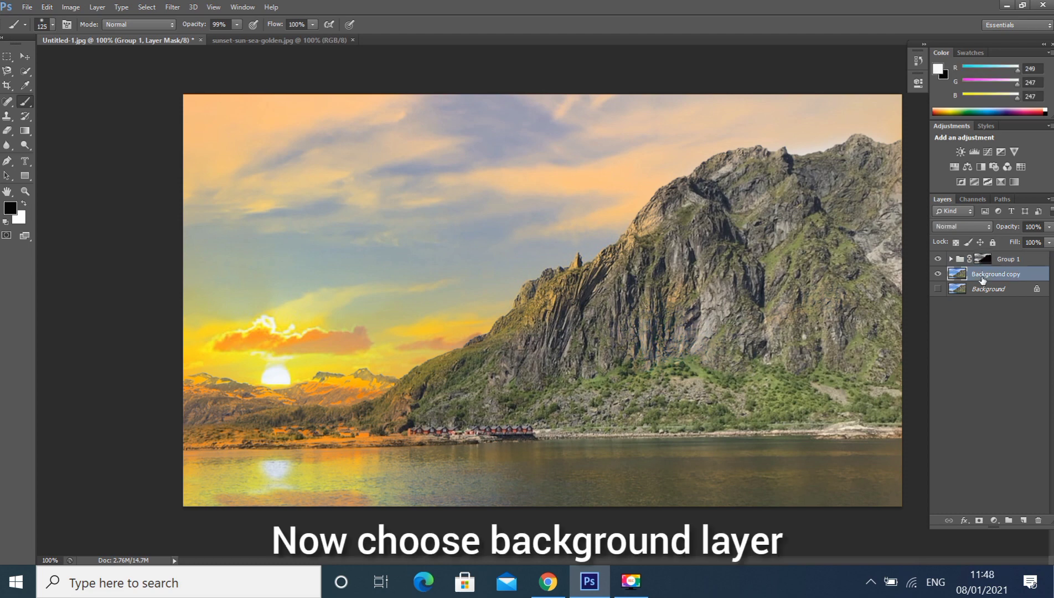
{"action": "key", "text": "x"}
{"action": "left_click", "coordinate": [76, 6]}
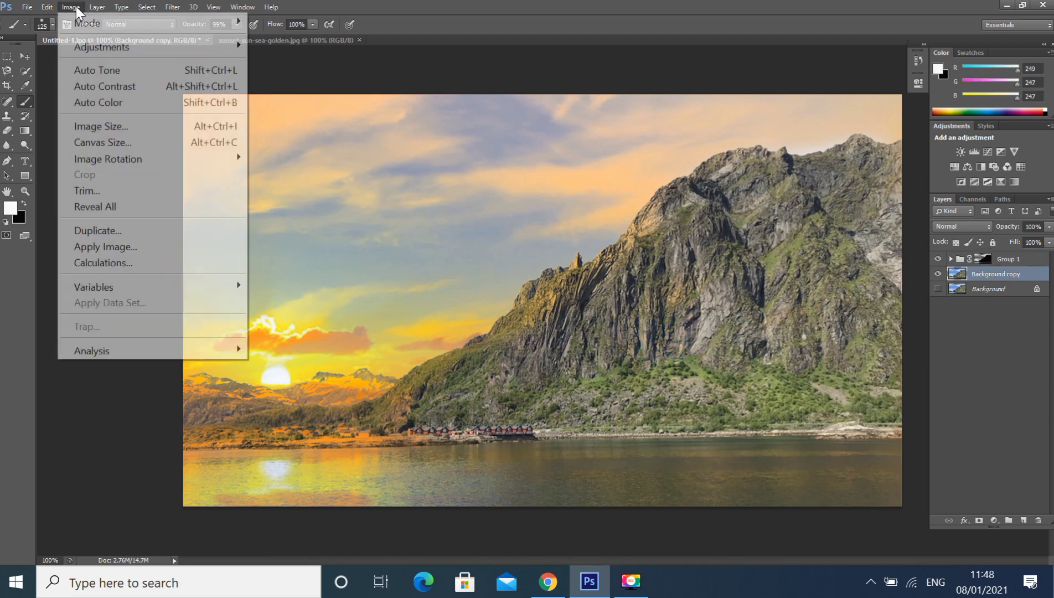
{"action": "mouse_move", "coordinate": [244, 54]}
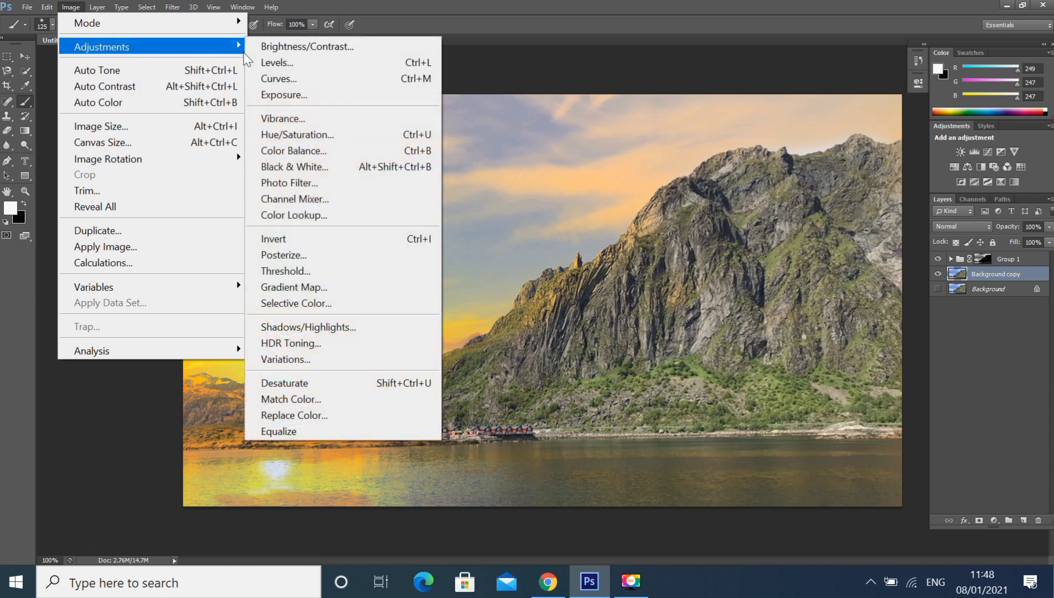
{"action": "left_click", "coordinate": [293, 50]}
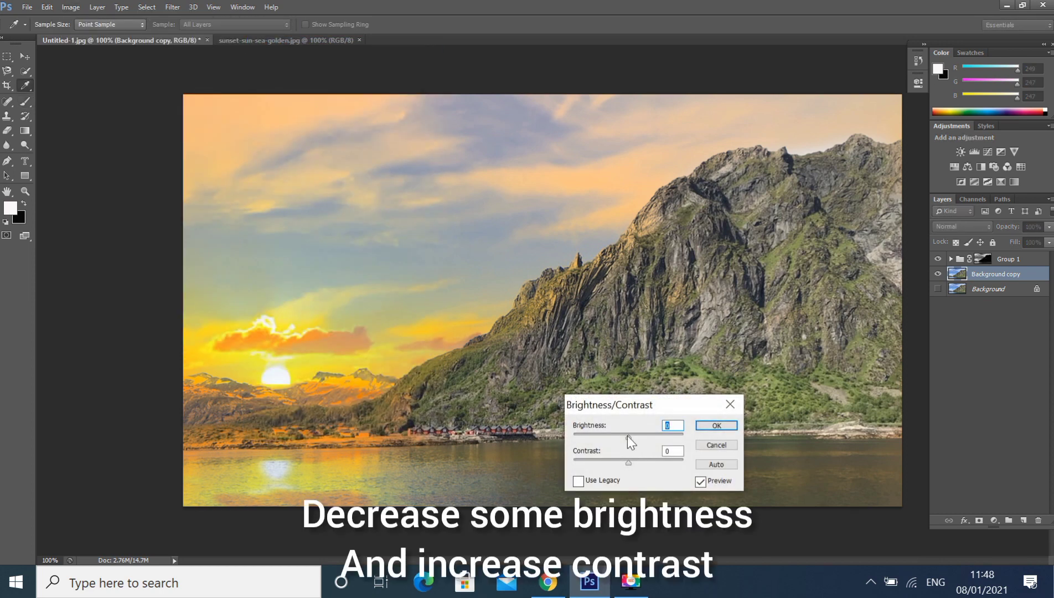
{"action": "left_click_drag", "start_coordinate": [628, 436], "coordinate": [732, 464]}
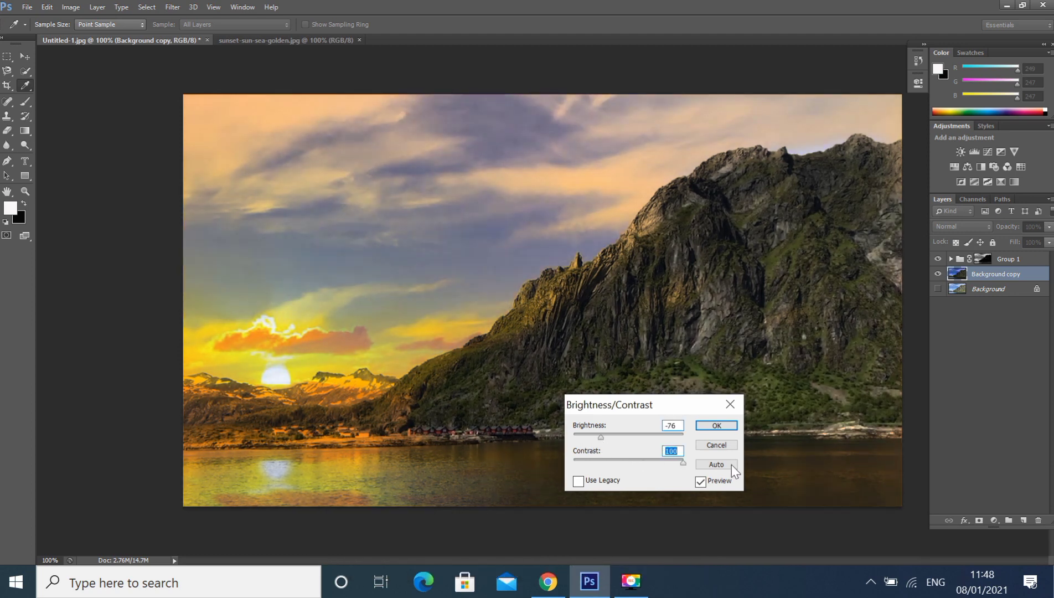
{"action": "left_click", "coordinate": [598, 437]}
{"action": "left_click", "coordinate": [731, 425]}
{"action": "key", "text": "b"}
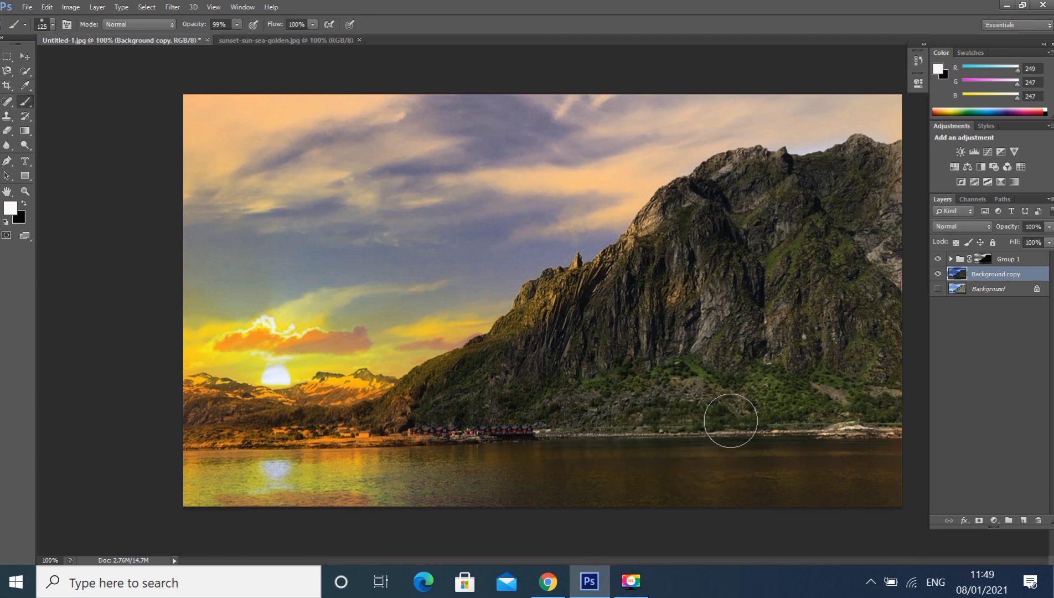
Paint white on Group 1's mask across the sky down to the mountain ridge to reveal the sunset sky fully.
{"action": "left_click", "coordinate": [1017, 259]}
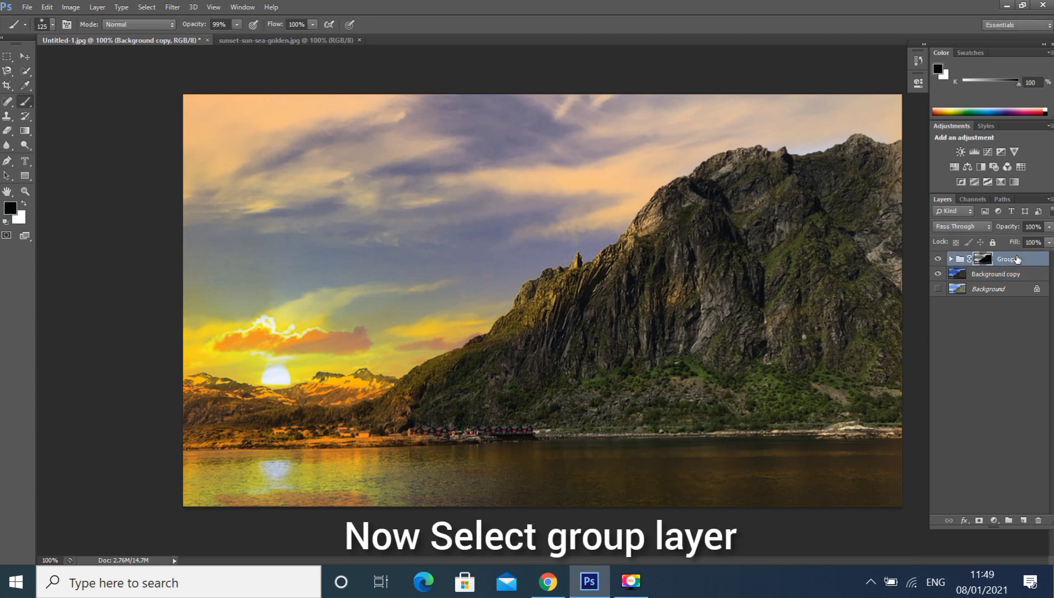
{"action": "key", "text": "x"}
{"action": "mouse_move", "coordinate": [607, 195]}
{"action": "left_mouse_down"}
{"action": "mouse_move", "coordinate": [570, 204]}
{"action": "mouse_move", "coordinate": [440, 272]}
{"action": "left_mouse_up"}
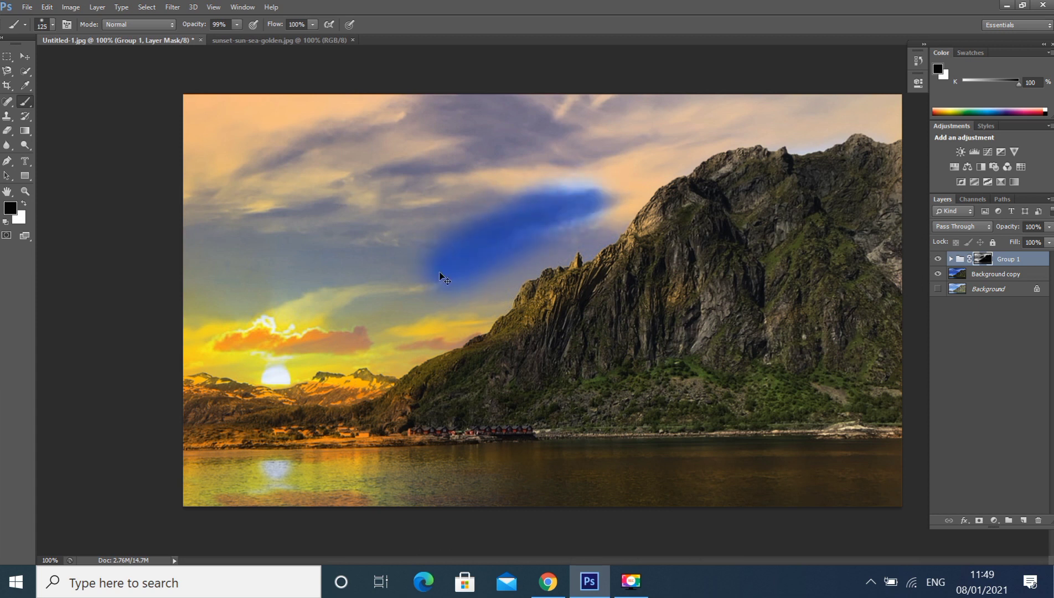
{"action": "key", "text": "ctrl+z"}
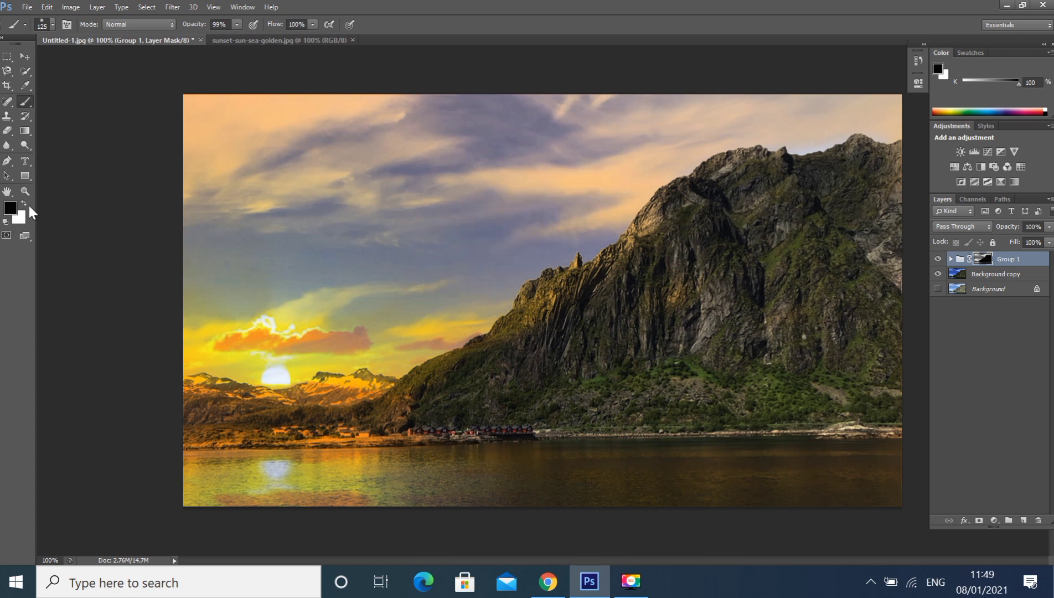
{"action": "left_click", "coordinate": [23, 203]}
{"action": "mouse_move", "coordinate": [285, 241]}
{"action": "left_mouse_down"}
{"action": "mouse_move", "coordinate": [252, 288]}
{"action": "mouse_move", "coordinate": [215, 168]}
{"action": "mouse_move", "coordinate": [238, 204]}
{"action": "mouse_move", "coordinate": [331, 144]}
{"action": "mouse_move", "coordinate": [467, 110]}
{"action": "mouse_move", "coordinate": [758, 92]}
{"action": "mouse_move", "coordinate": [765, 102]}
{"action": "mouse_move", "coordinate": [359, 198]}
{"action": "mouse_move", "coordinate": [294, 257]}
{"action": "mouse_move", "coordinate": [329, 319]}
{"action": "mouse_move", "coordinate": [431, 218]}
{"action": "mouse_move", "coordinate": [653, 130]}
{"action": "mouse_move", "coordinate": [611, 174]}
{"action": "mouse_move", "coordinate": [368, 311]}
{"action": "mouse_move", "coordinate": [577, 218]}
{"action": "mouse_move", "coordinate": [459, 300]}
{"action": "mouse_move", "coordinate": [612, 189]}
{"action": "left_mouse_up"}
{"action": "left_click_drag", "start_coordinate": [779, 131], "coordinate": [798, 128]}
{"action": "mouse_move", "coordinate": [859, 121]}
{"action": "left_mouse_down"}
{"action": "mouse_move", "coordinate": [588, 156]}
{"action": "mouse_move", "coordinate": [581, 225]}
{"action": "mouse_move", "coordinate": [398, 358]}
{"action": "mouse_move", "coordinate": [521, 262]}
{"action": "mouse_move", "coordinate": [462, 313]}
{"action": "mouse_move", "coordinate": [319, 314]}
{"action": "left_mouse_up"}
Set the brush opacity to 100% and paint white on the mask over the sky's left edge beside the sun clouds.
{"action": "left_click", "coordinate": [237, 25]}
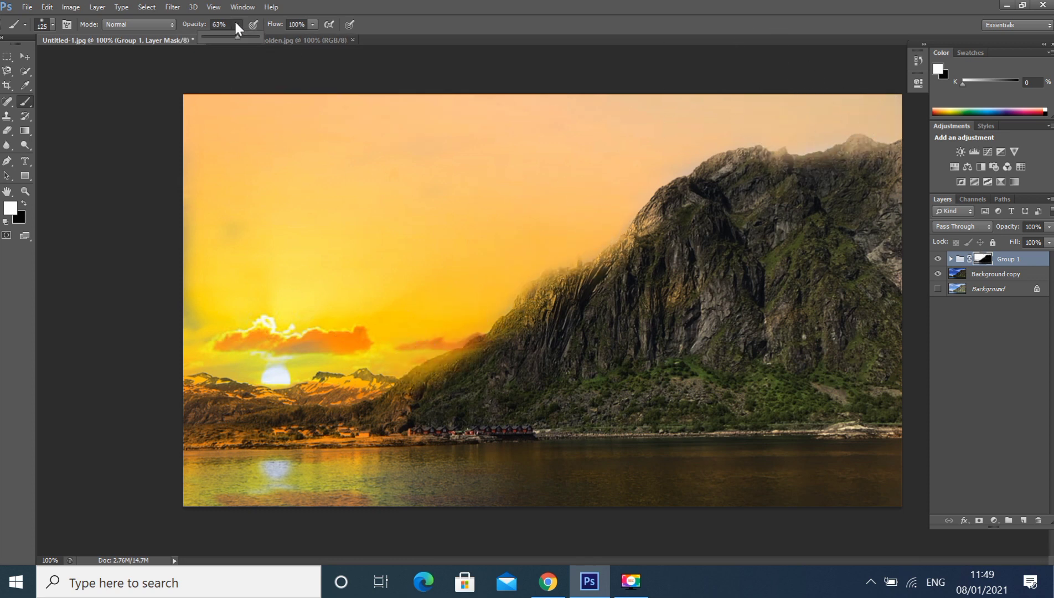
{"action": "left_click", "coordinate": [237, 25]}
{"action": "mouse_move", "coordinate": [191, 308]}
{"action": "left_mouse_down"}
{"action": "mouse_move", "coordinate": [205, 382]}
{"action": "mouse_move", "coordinate": [225, 315]}
{"action": "left_mouse_up"}
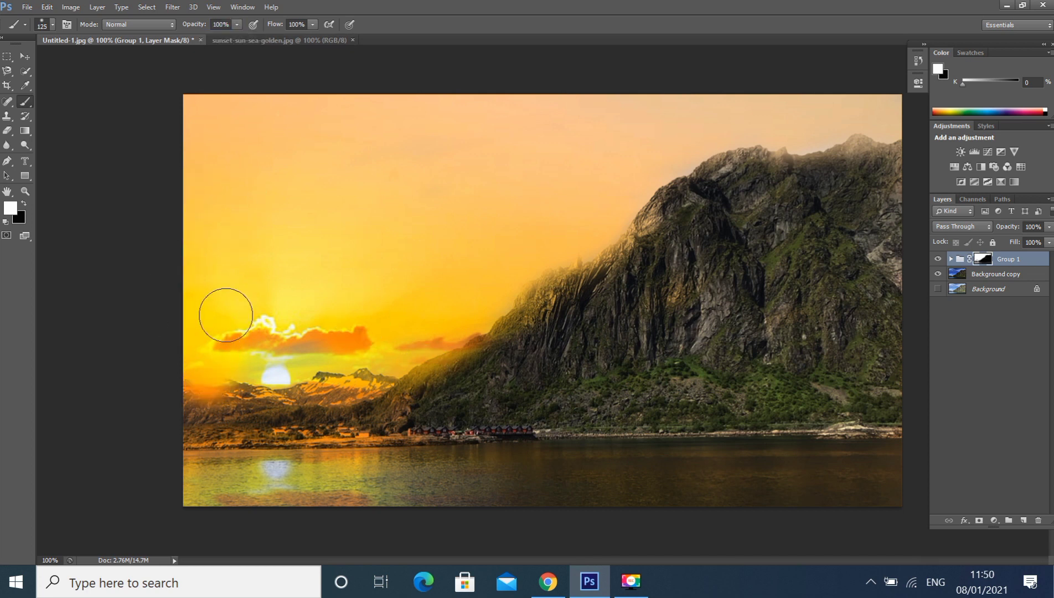
Paint black on Group 1's mask over the distant snowy mountains and shore with a 45 px brush at 100% opacity.
{"action": "key", "text": "1"}
{"action": "key", "text": "9"}
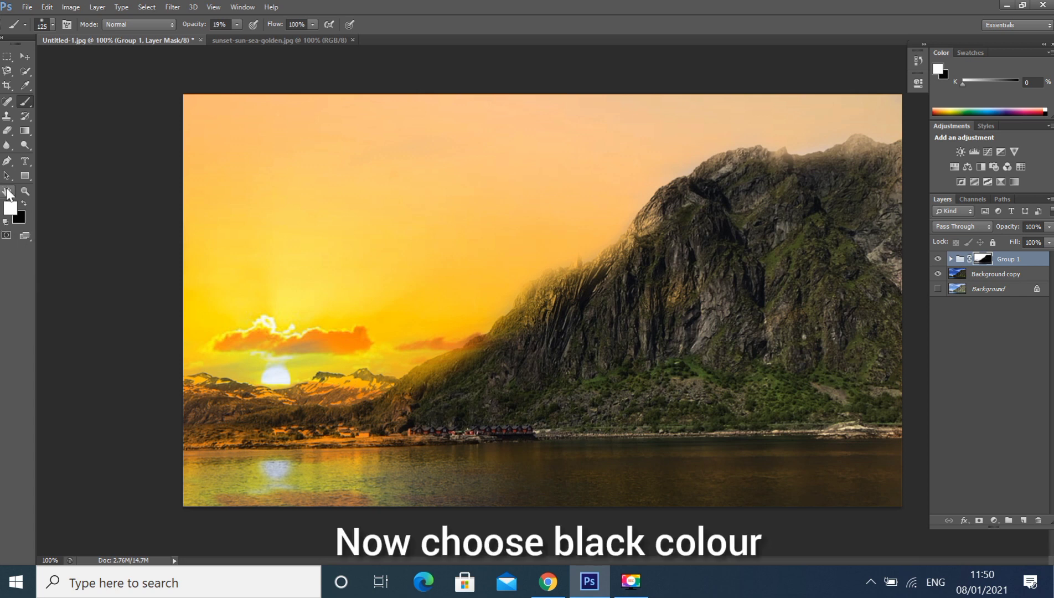
{"action": "left_click", "coordinate": [23, 201]}
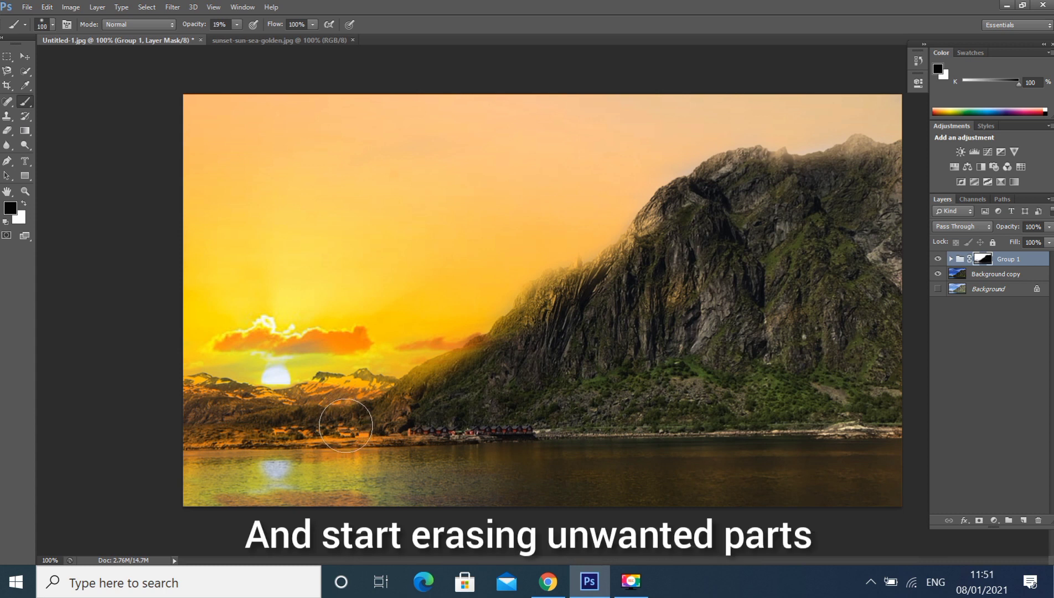
{"action": "key", "text": "bracketleft"}
{"action": "key", "text": "bracketleft"}
{"action": "key", "text": "bracketleft"}
{"action": "key", "text": "bracketleft"}
{"action": "key", "text": "bracketleft"}
{"action": "key", "text": "bracketleft"}
{"action": "left_click", "coordinate": [236, 24]}
{"action": "left_click_drag", "start_coordinate": [235, 36], "coordinate": [325, 48]}
{"action": "mouse_move", "coordinate": [213, 423]}
{"action": "left_mouse_down"}
{"action": "mouse_move", "coordinate": [241, 433]}
{"action": "mouse_move", "coordinate": [477, 432]}
{"action": "mouse_move", "coordinate": [188, 406]}
{"action": "mouse_move", "coordinate": [392, 408]}
{"action": "mouse_move", "coordinate": [408, 398]}
{"action": "mouse_move", "coordinate": [256, 408]}
{"action": "mouse_move", "coordinate": [202, 395]}
{"action": "mouse_move", "coordinate": [270, 404]}
{"action": "mouse_move", "coordinate": [479, 366]}
{"action": "mouse_move", "coordinate": [422, 390]}
{"action": "left_mouse_up"}
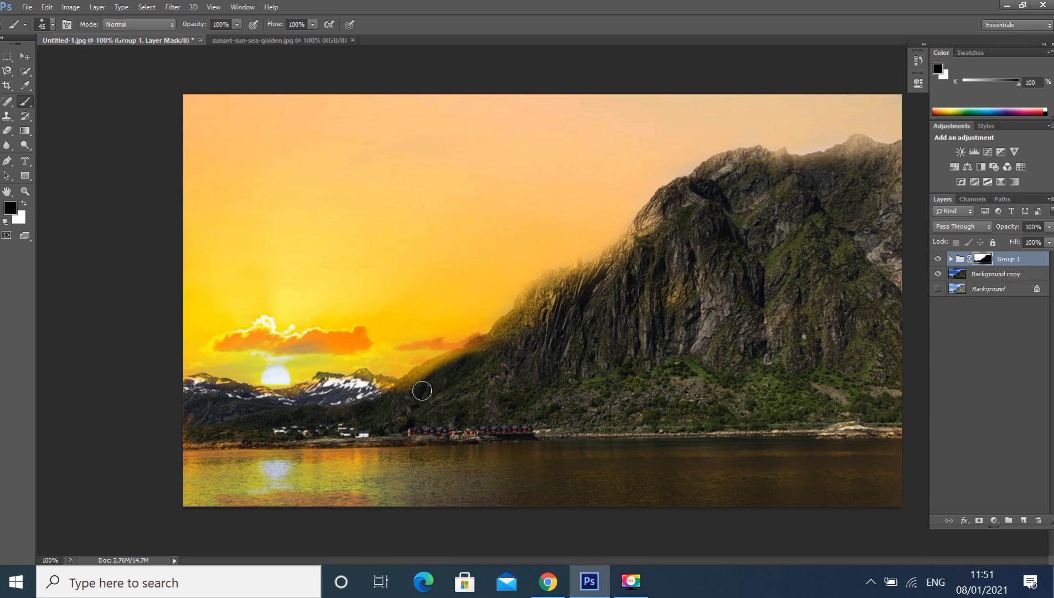